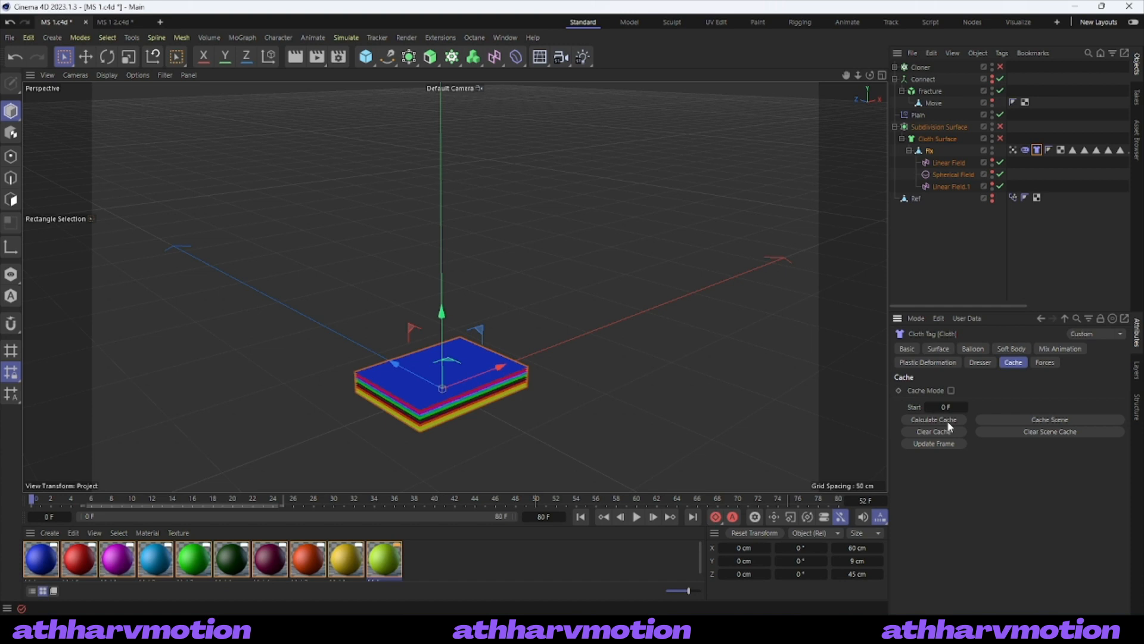
# Switch to the MS 1 2.c4d project and select its Subdivision Surface object
pyautogui.click(120, 22)
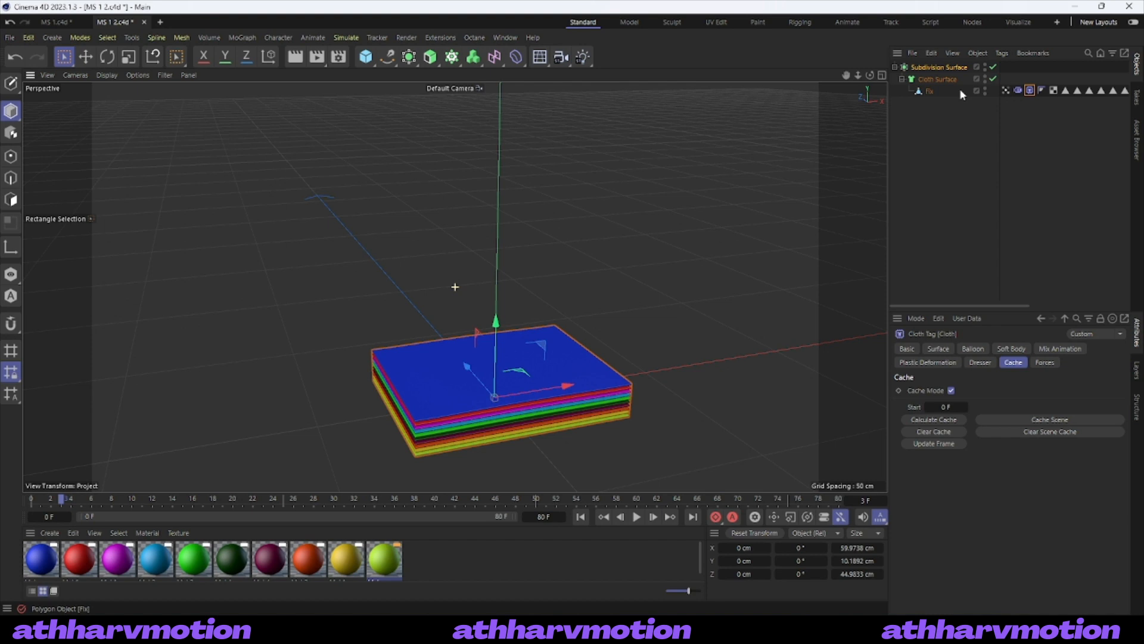
pyautogui.click(940, 101)
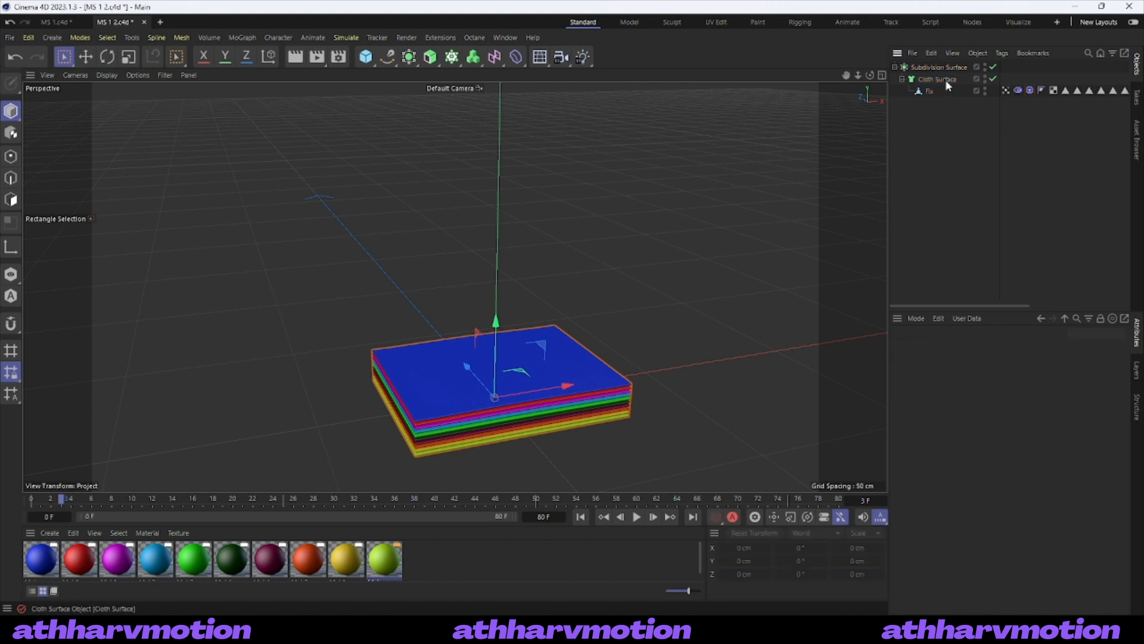
pyautogui.click(947, 81)
pyautogui.click(965, 67)
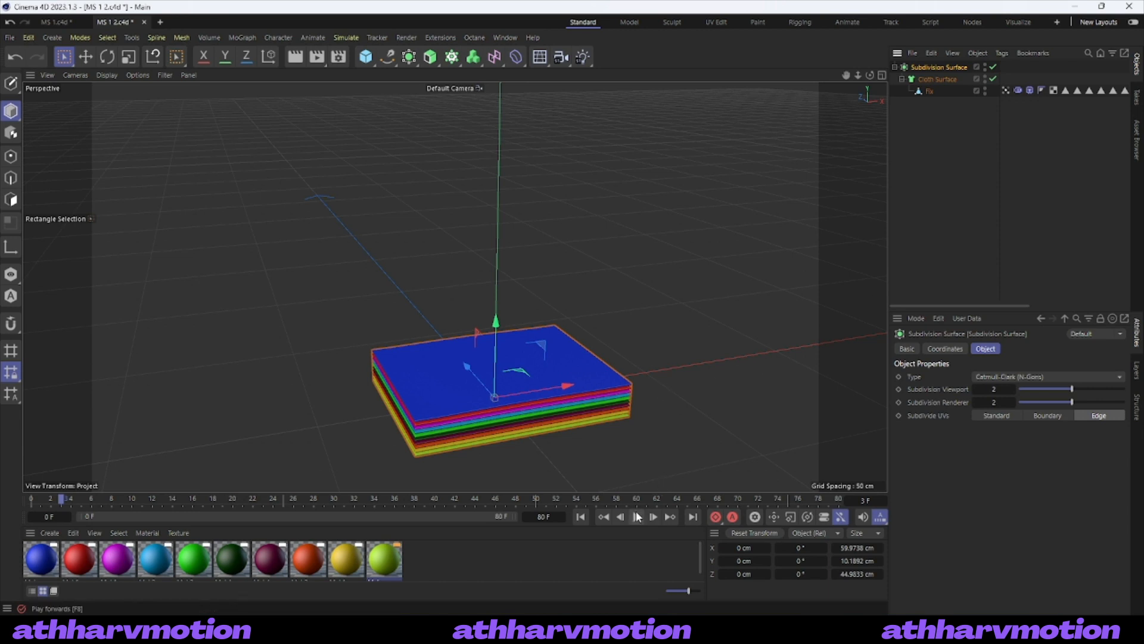
# Preview the layered stack in Gouraud Shading (Lines) and restore plain Gouraud Shading
pyautogui.click(107, 75)
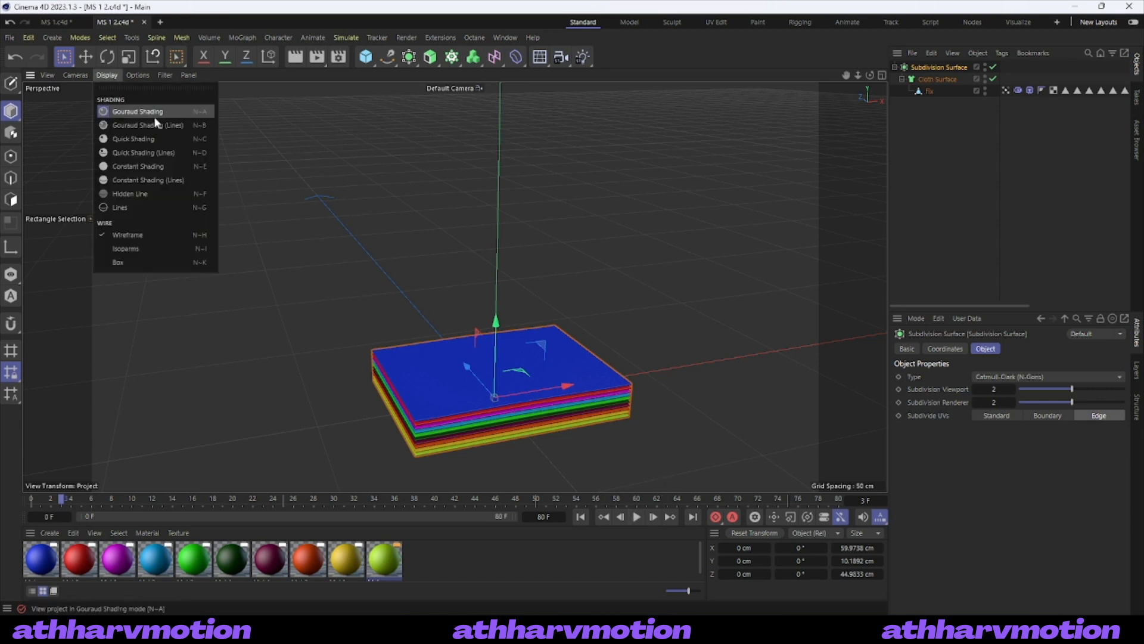
pyautogui.click(156, 125)
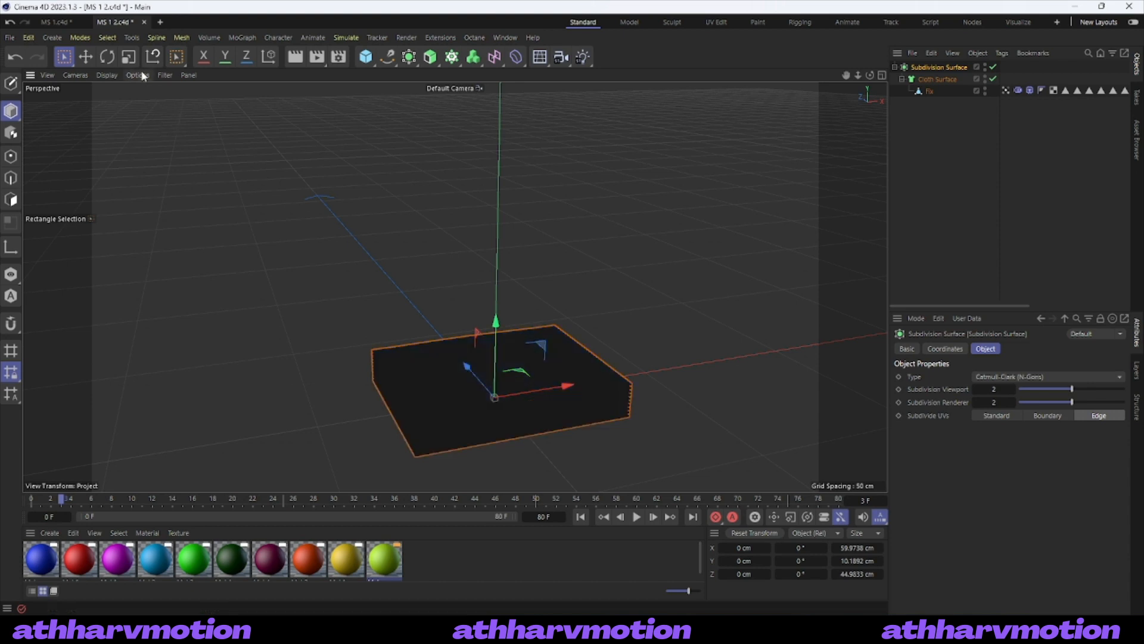
pyautogui.click(107, 75)
pyautogui.click(142, 111)
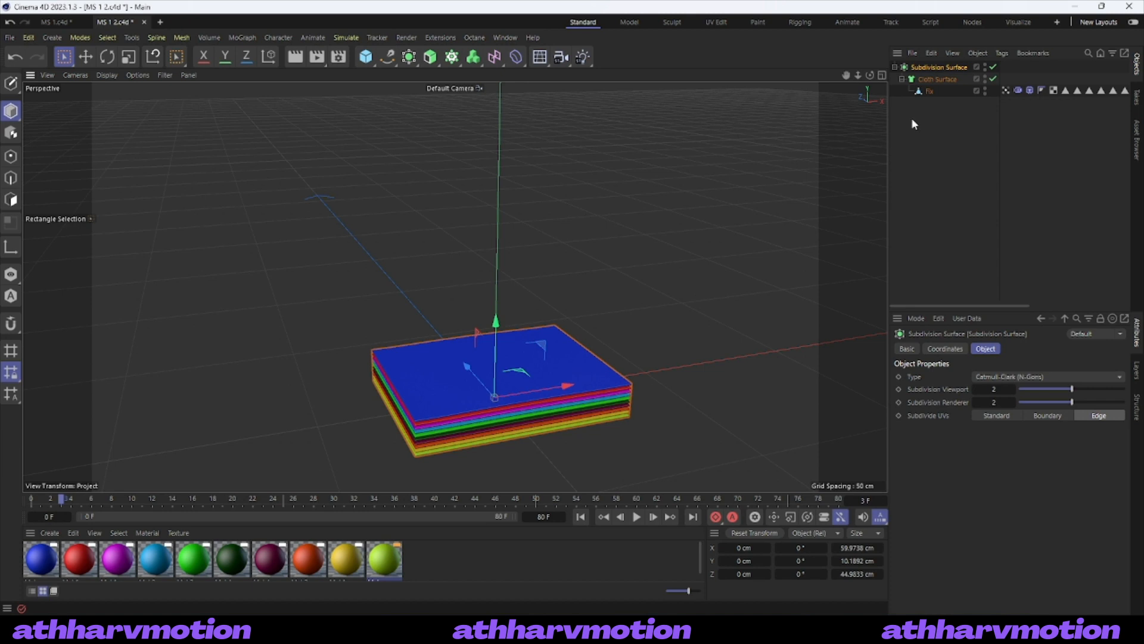
# Locate the Bake as Alembic command for the Subdivision Surface object without running it
pyautogui.rightClick(934, 66)
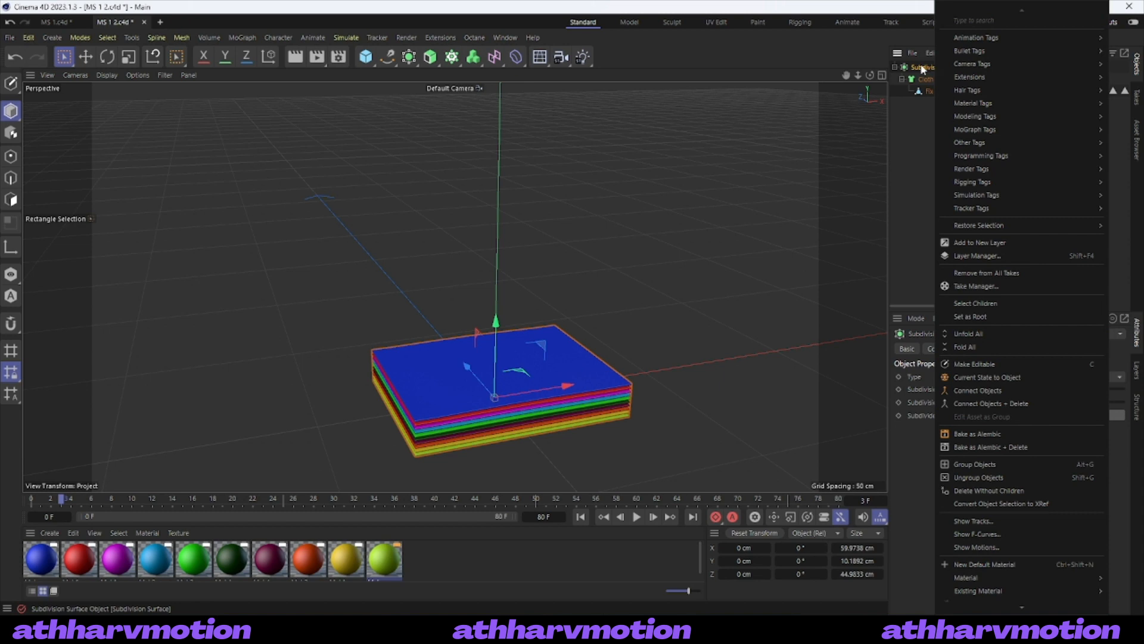
pyautogui.press('Escape')
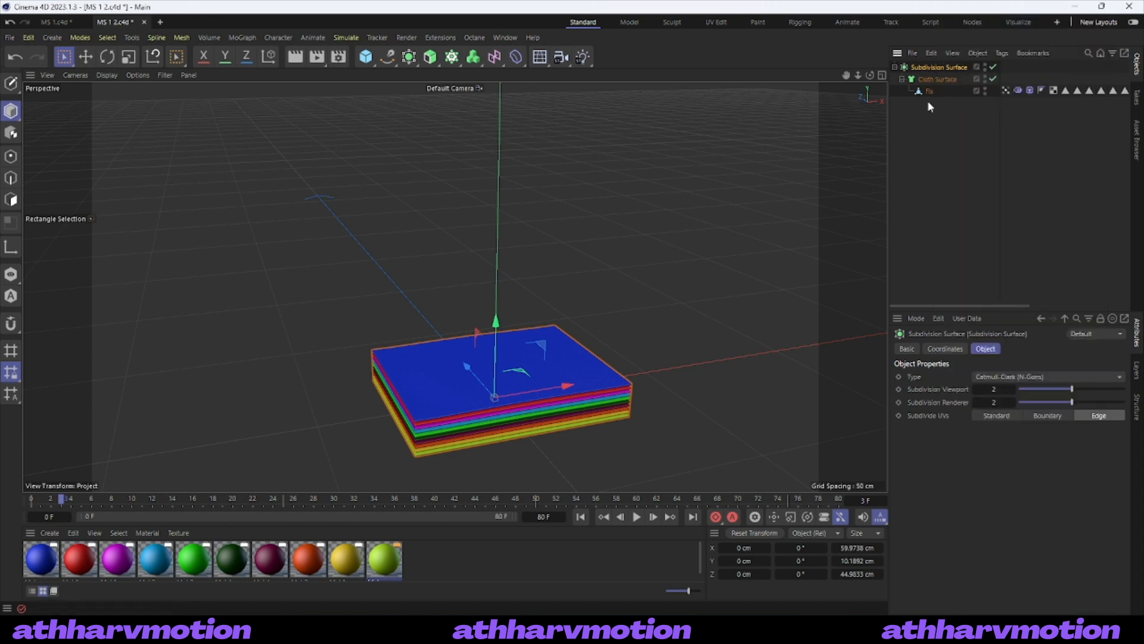
pyautogui.rightClick(923, 69)
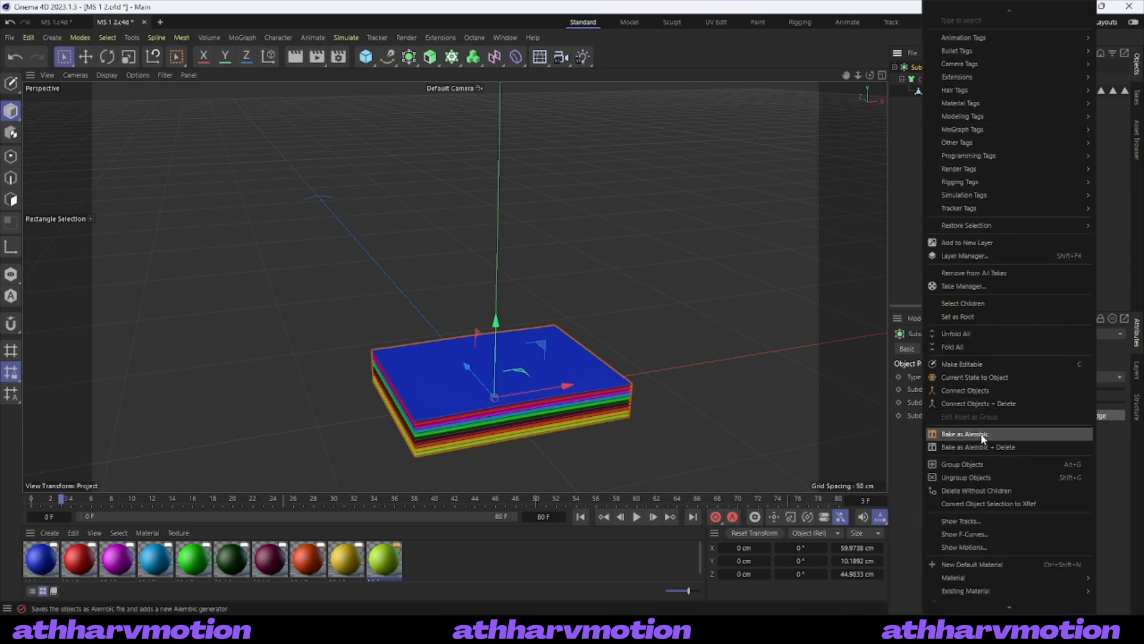
pyautogui.click(902, 257)
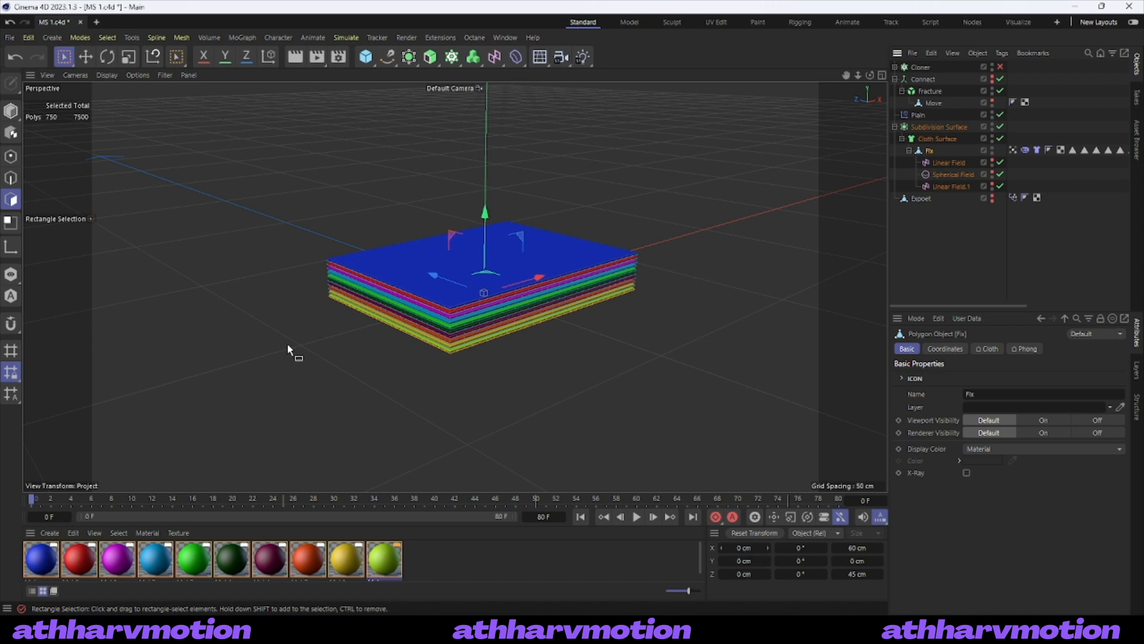
# Disable the Subdivision Surface and Cloth Surface generators above the Fix mesh and display it in Gouraud Shading (Lines)
pyautogui.click(954, 205)
pyautogui.click(929, 150)
pyautogui.click(138, 75)
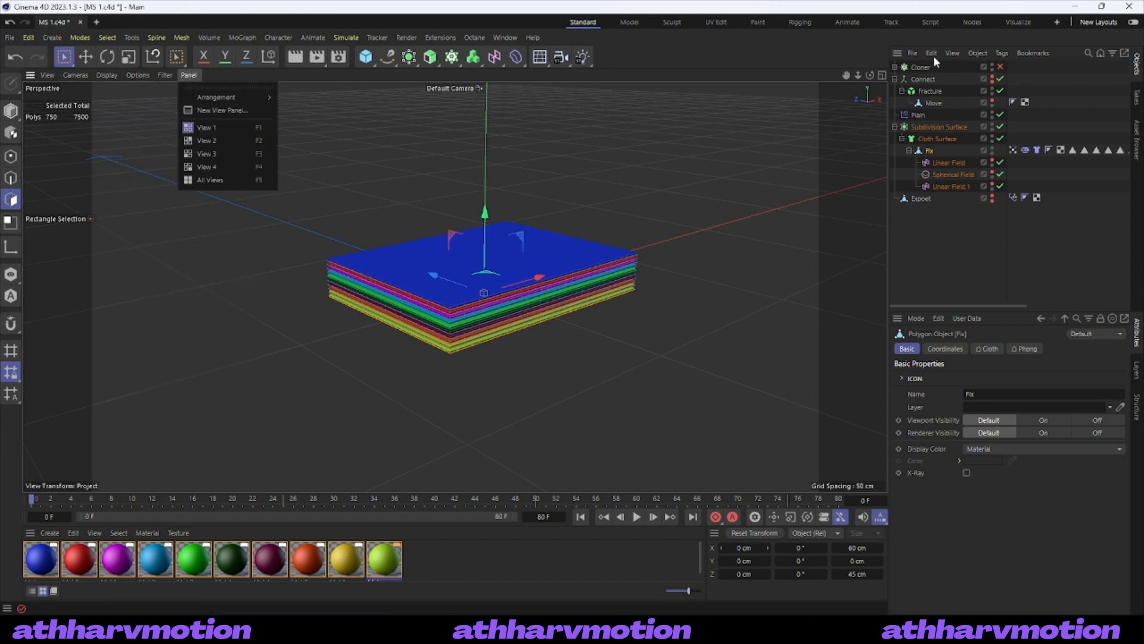
pyautogui.click(1008, 123)
pyautogui.click(1000, 126)
pyautogui.click(1000, 138)
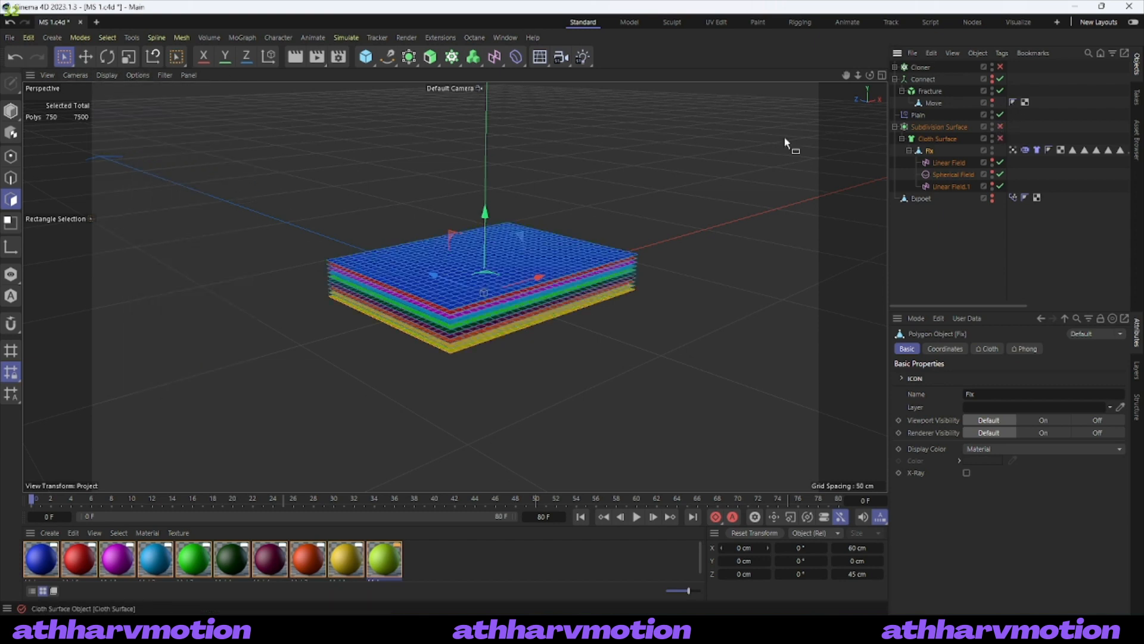
pyautogui.click(109, 75)
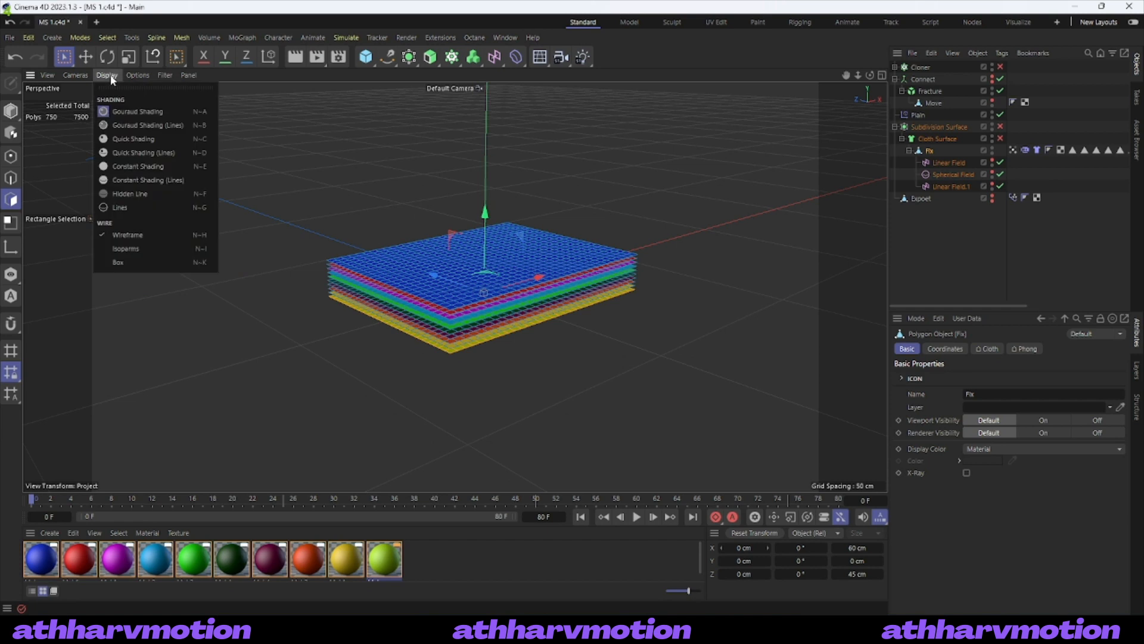
pyautogui.click(145, 125)
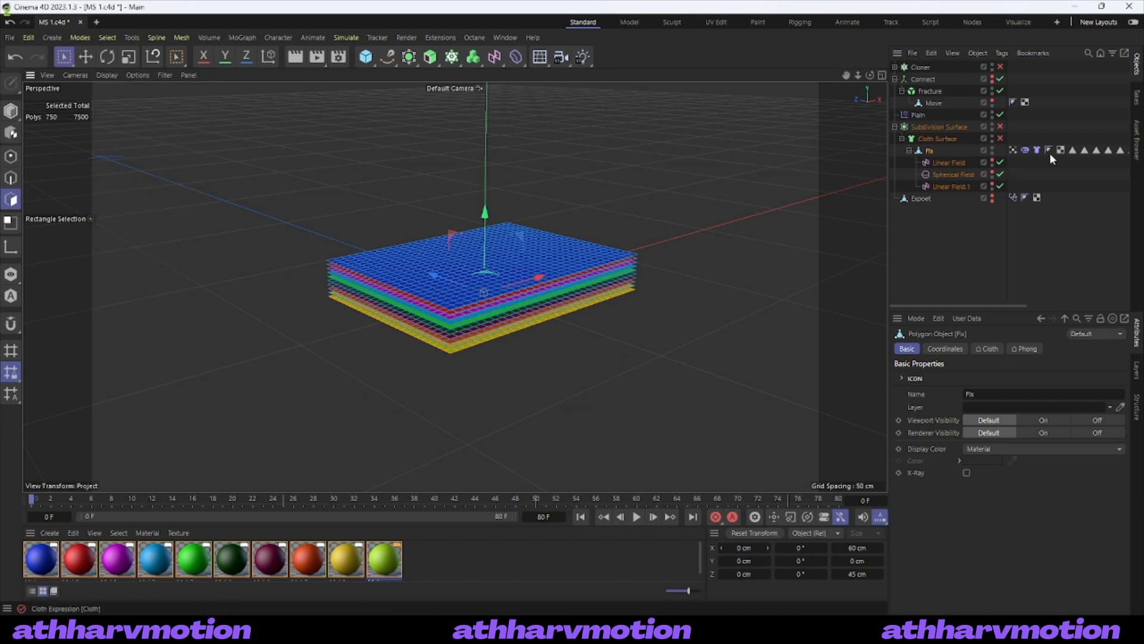
# Examine the polygon selection tags on the Fix mesh and look through the available selection commands
pyautogui.click(1073, 150)
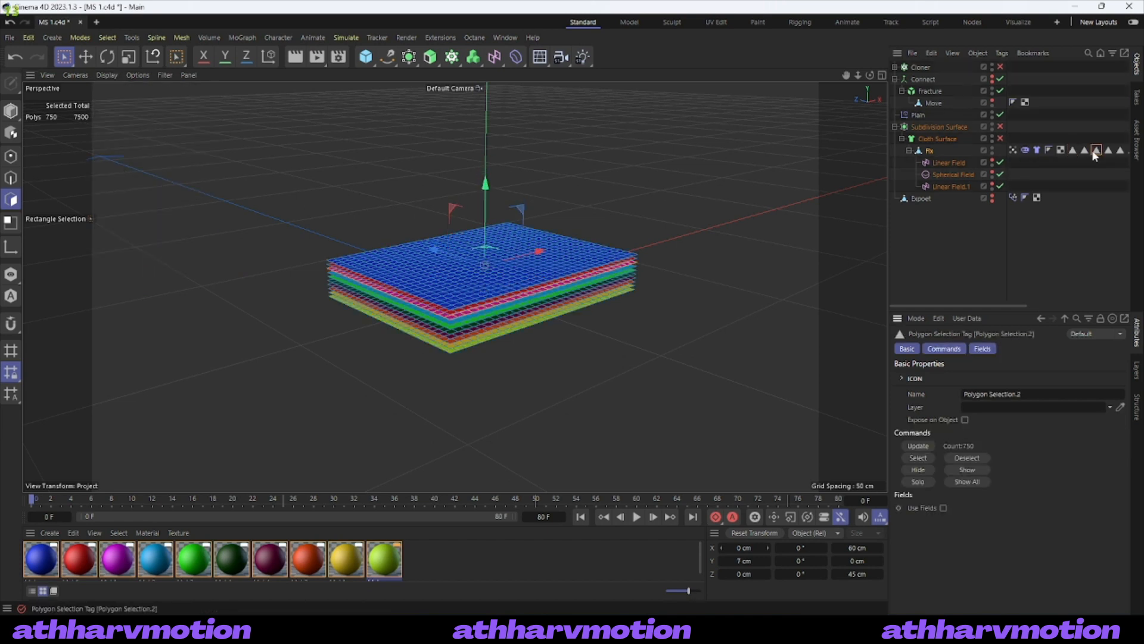
pyautogui.click(1079, 149)
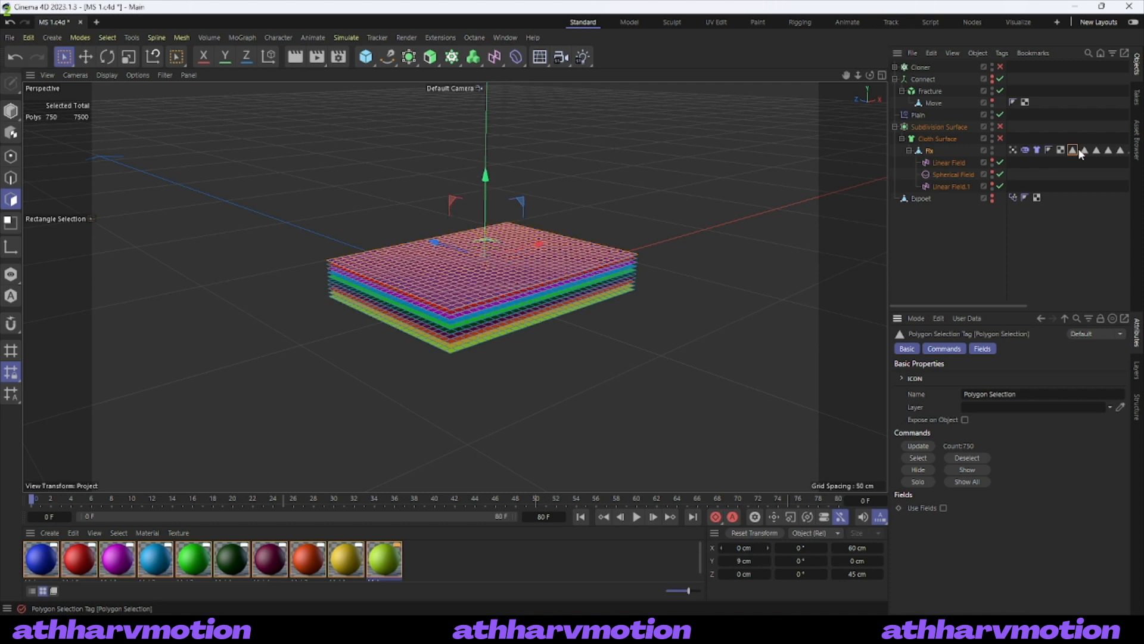
pyautogui.click(116, 36)
pyautogui.moveTo(104, 35)
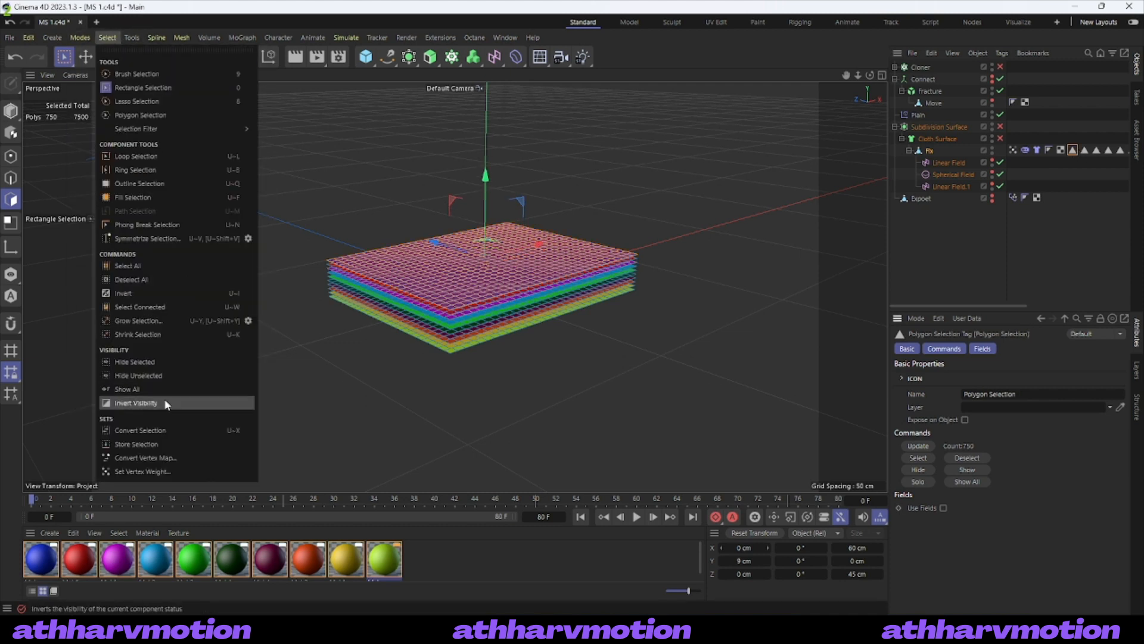
pyautogui.click(1047, 246)
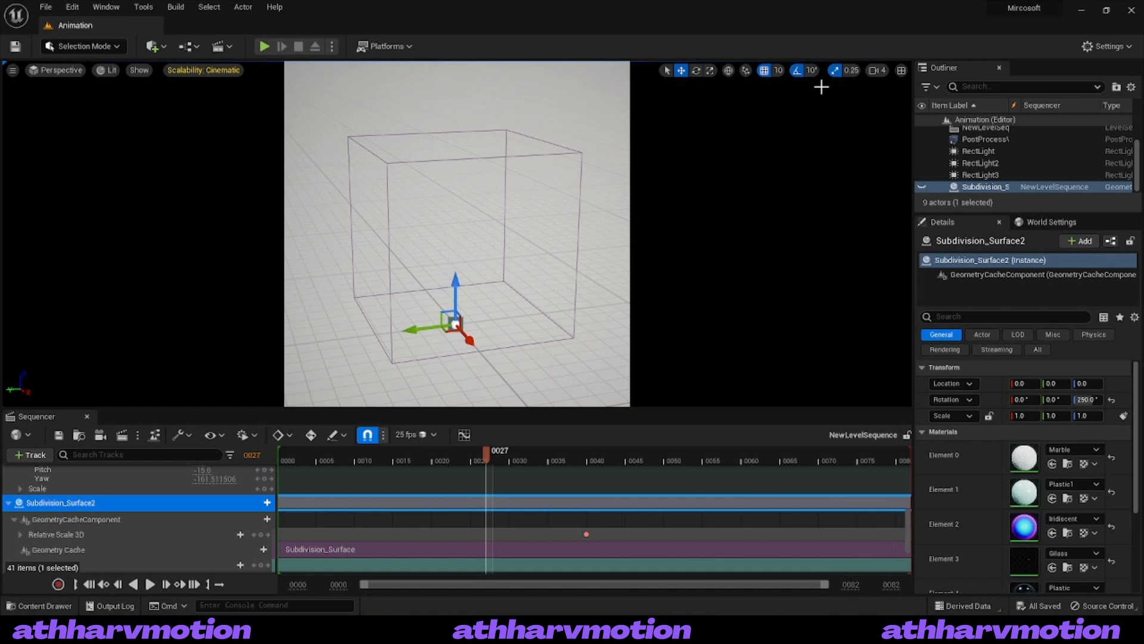
# In Unreal Engine, release the viewport from the camera cut and examine RectLight2 and RectLight around the scene
pyautogui.scroll(5, 238, 484)
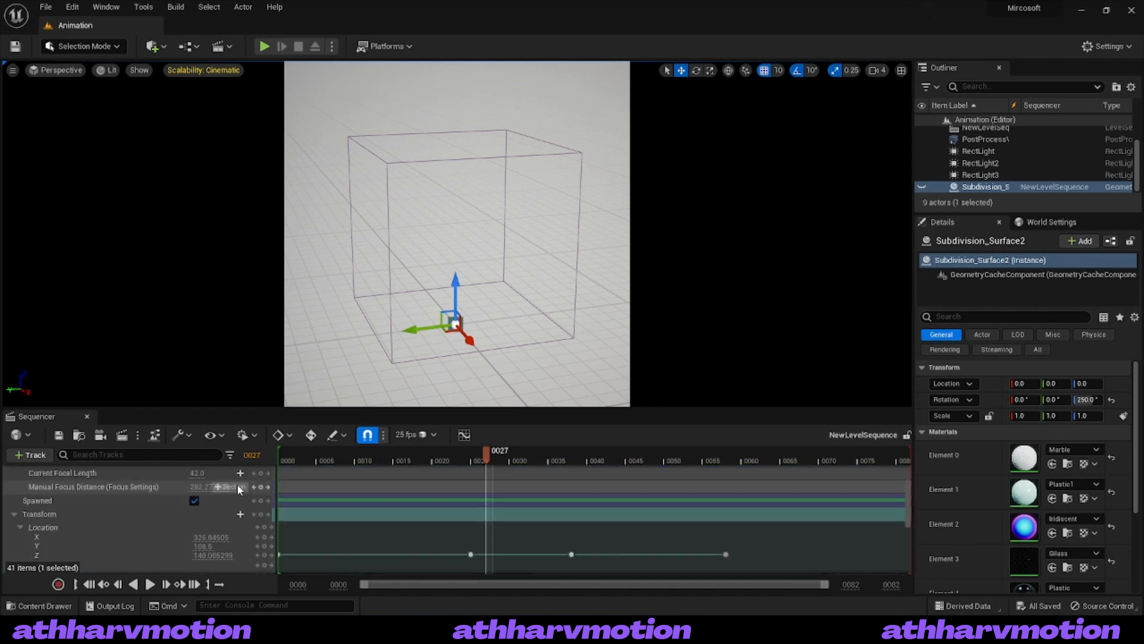
pyautogui.click(266, 490)
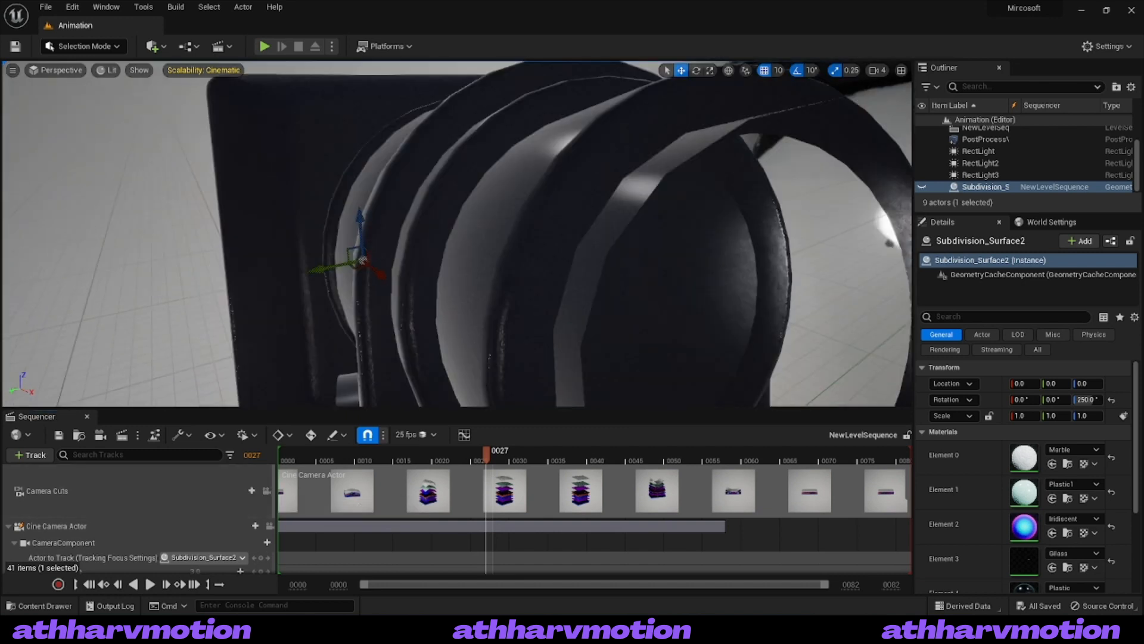
pyautogui.moveTo(456, 234); pyautogui.dragTo(453, 280, button='right')
pyautogui.moveTo(539, 174); pyautogui.dragTo(426, 367, button='right')
pyautogui.click(334, 270)
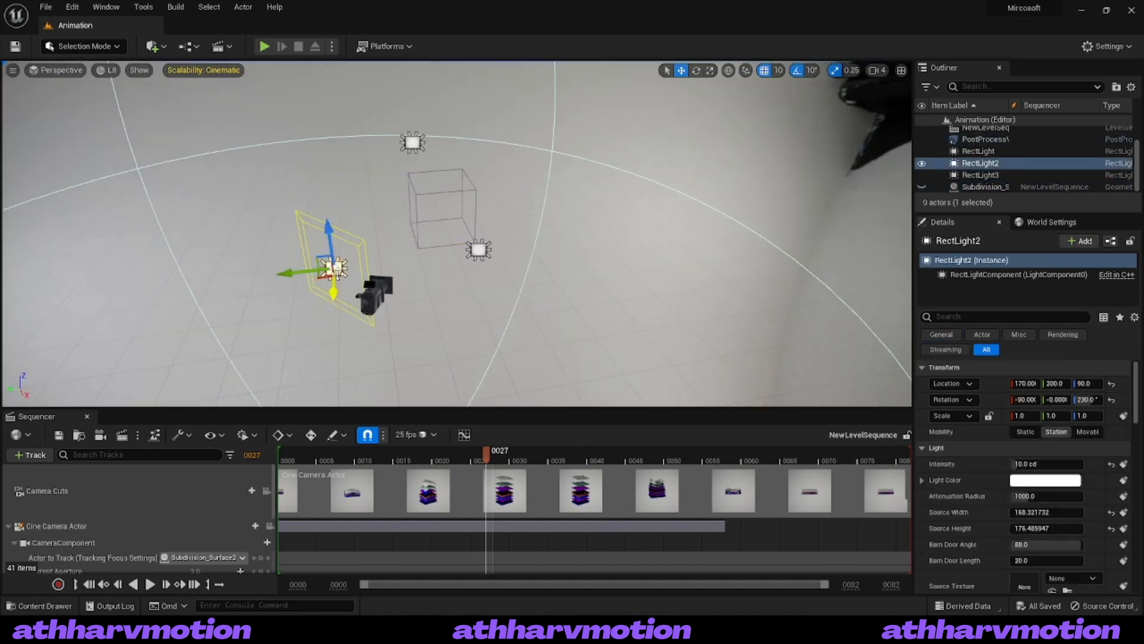
pyautogui.click(415, 138)
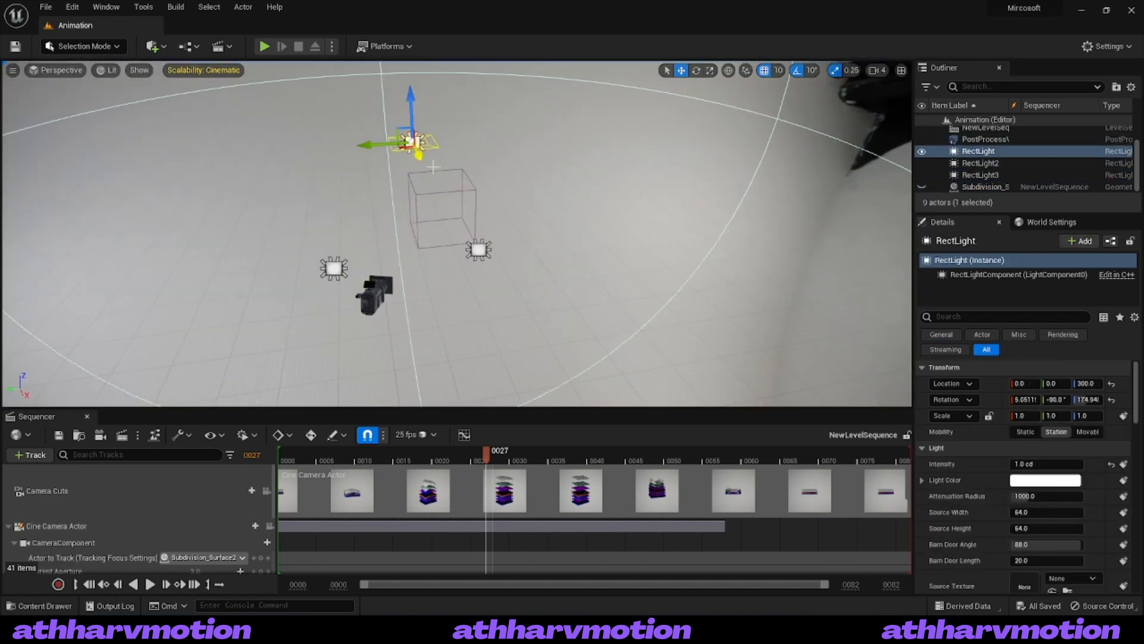
pyautogui.moveTo(415, 138); pyautogui.dragTo(417, 156, button='right')
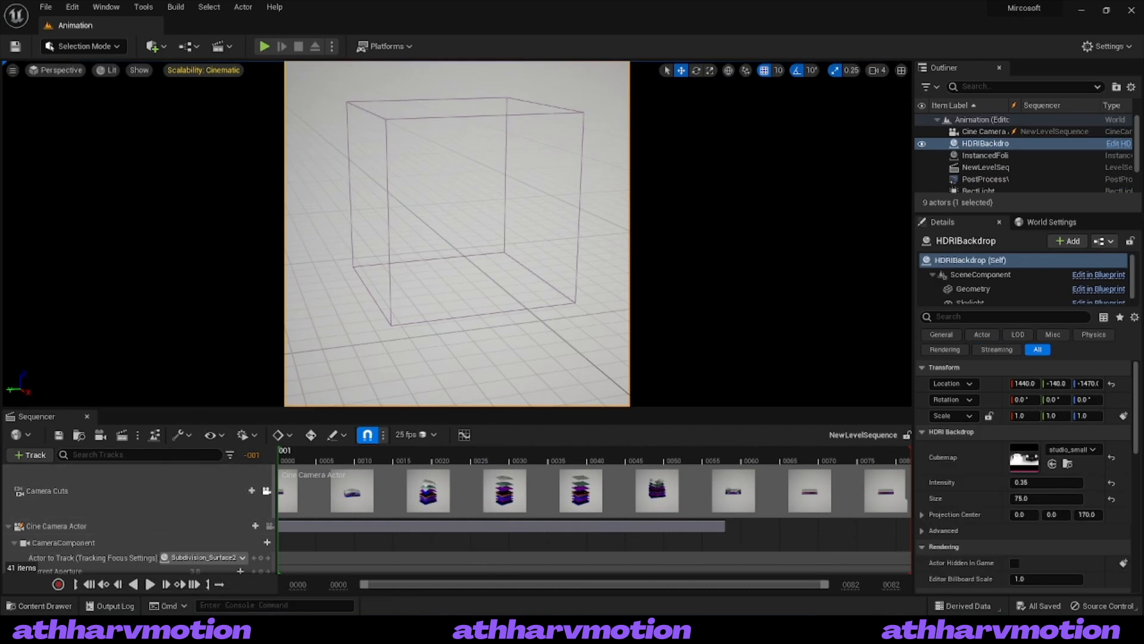
# Start importing Subdivision_Surface - Copy.abc from the alembic folder into the project's Content folder
pyautogui.click(39, 605)
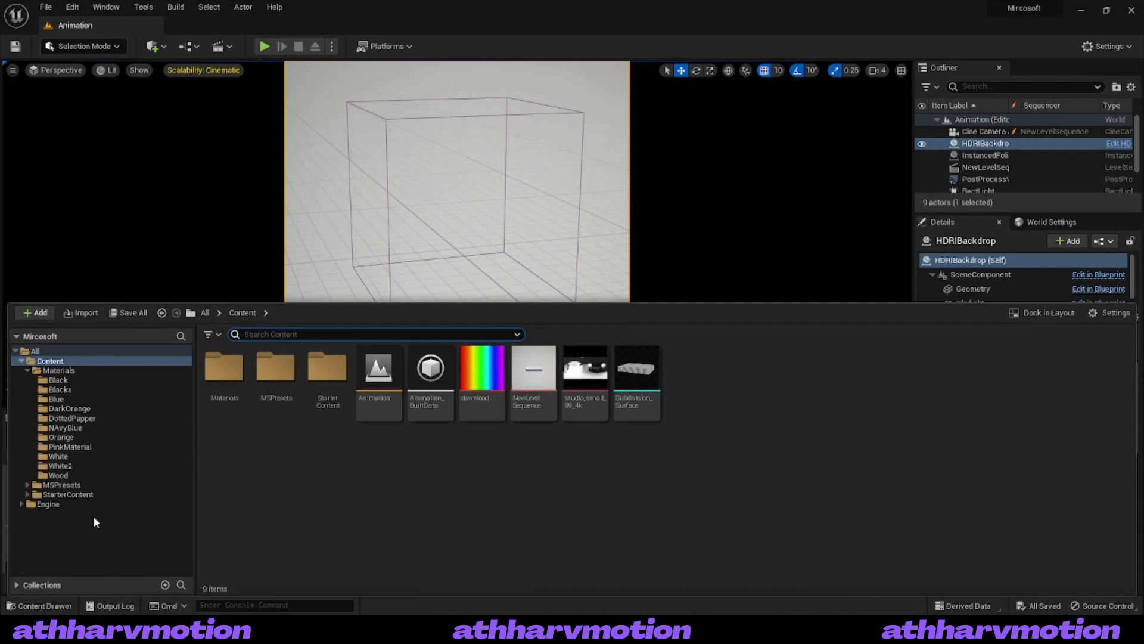
pyautogui.click(84, 313)
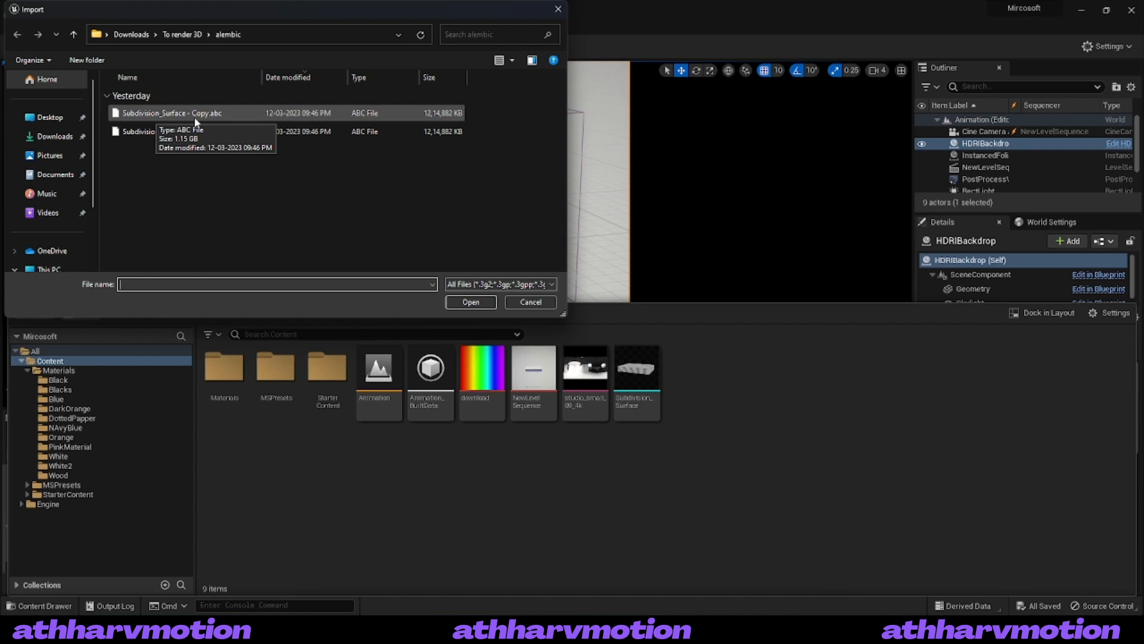
pyautogui.click(246, 112)
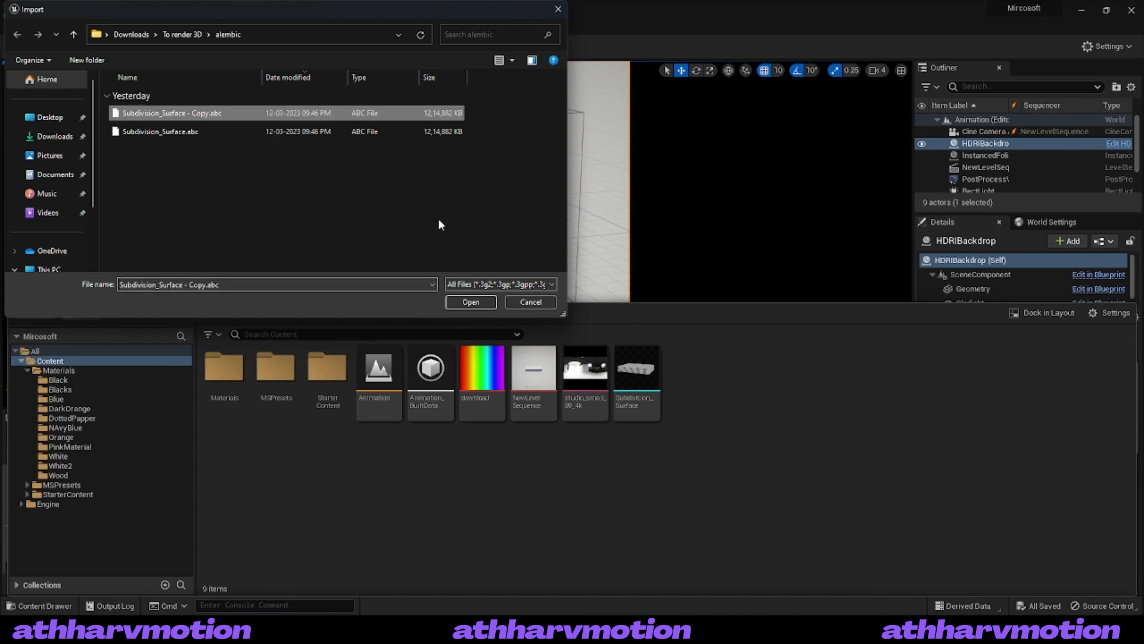
pyautogui.click(476, 303)
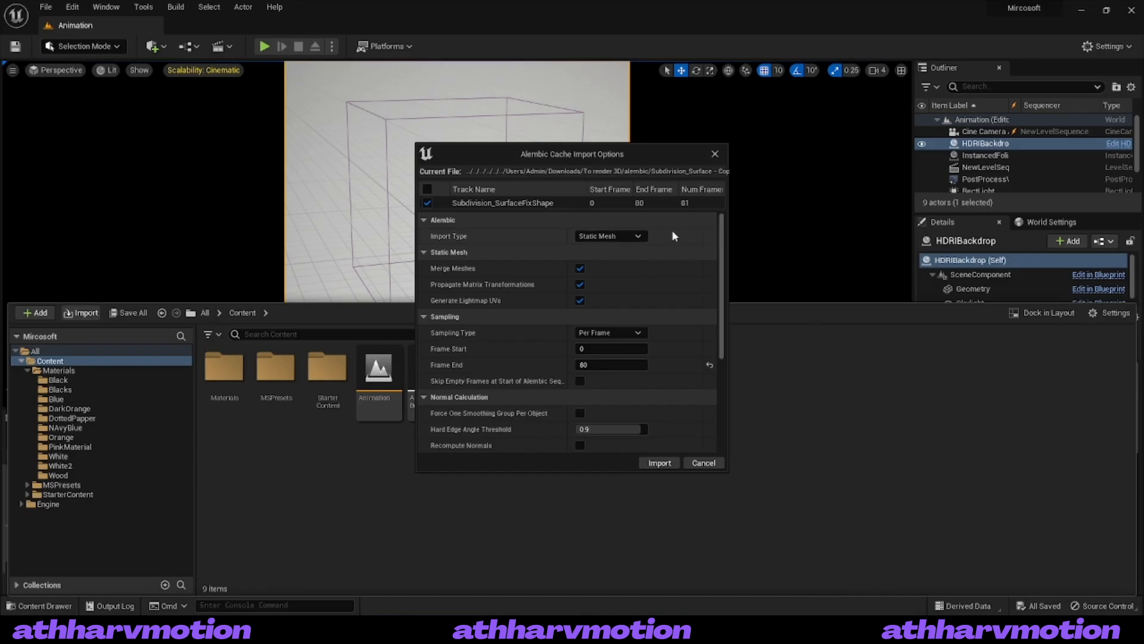
# Set the Alembic import type to Geometry Cache
pyautogui.scroll(-2, 507, 331)
pyautogui.scroll(2, 519, 322)
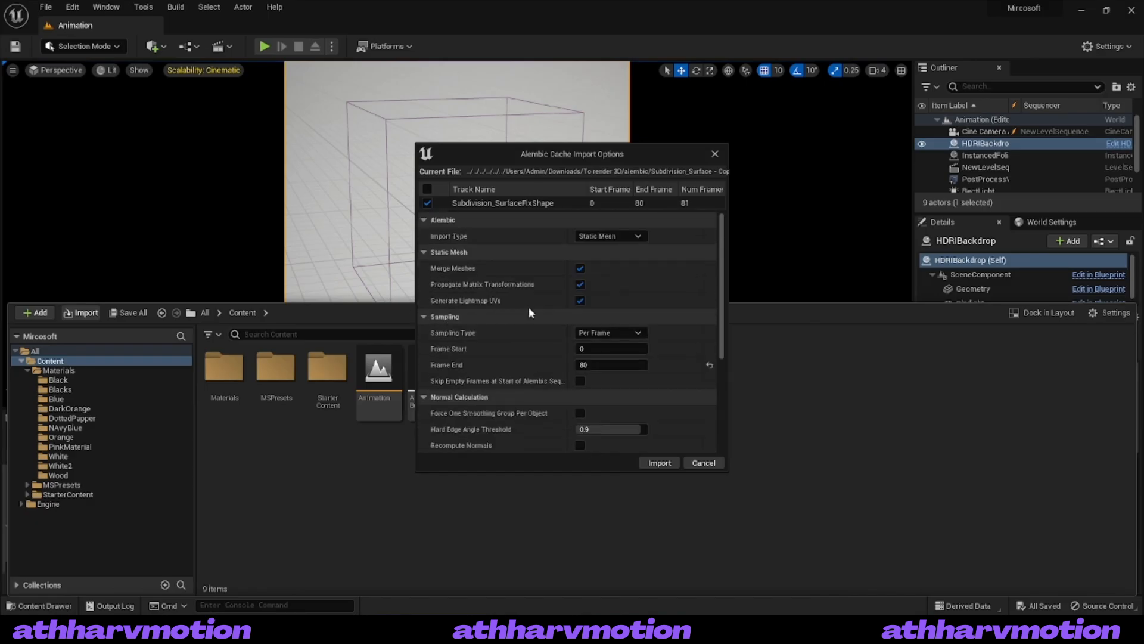
pyautogui.click(607, 239)
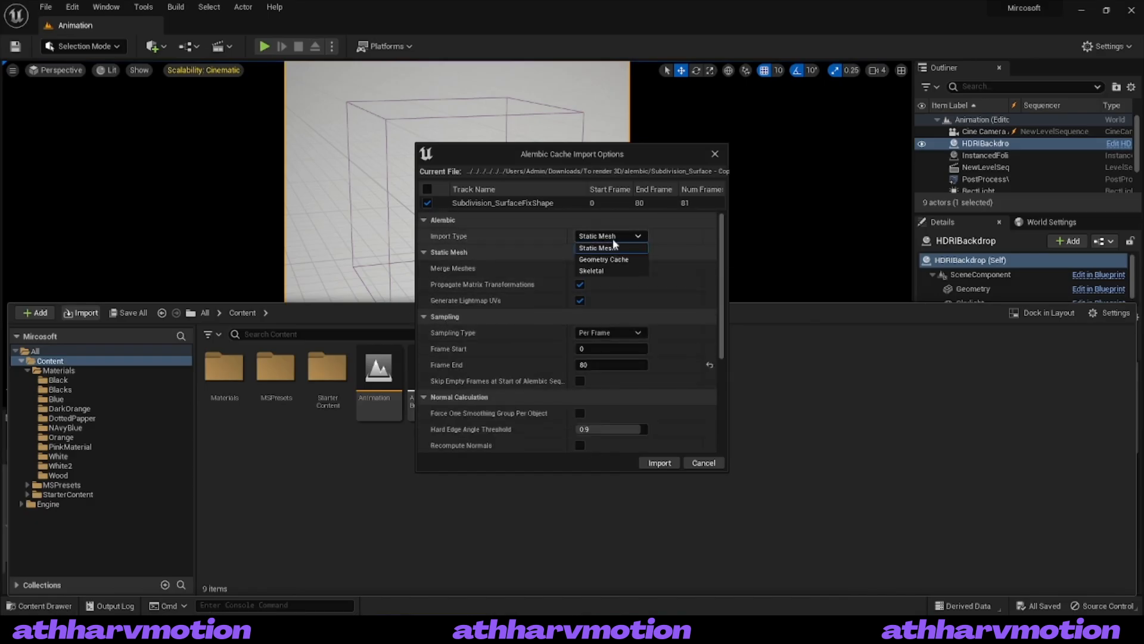
pyautogui.click(599, 258)
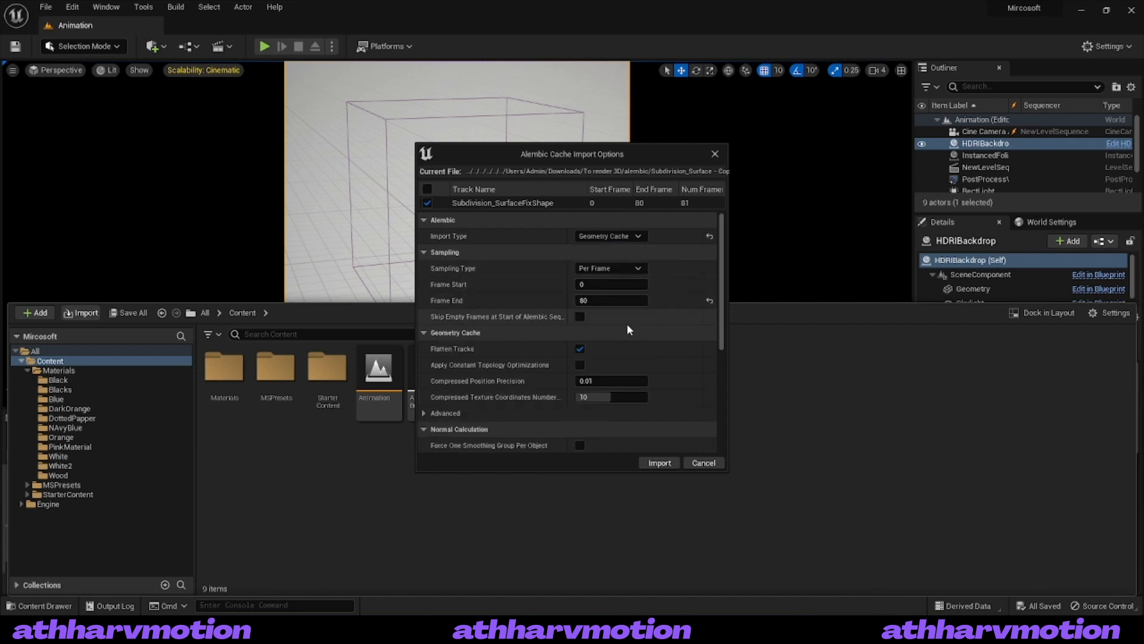
# Enable Create Materials and Find Materials for the Alembic import and set the conversion preset to Autodesk 3ds Max
pyautogui.scroll(-3, 631, 328)
pyautogui.scroll(-2, 512, 307)
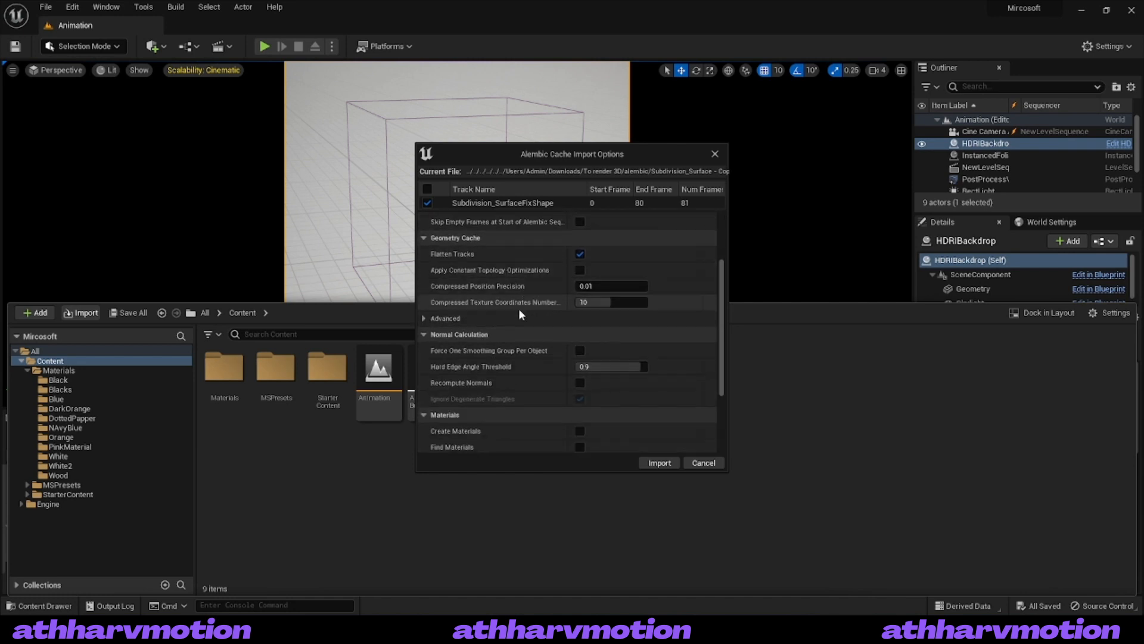
pyautogui.click(427, 319)
pyautogui.scroll(-4, 526, 319)
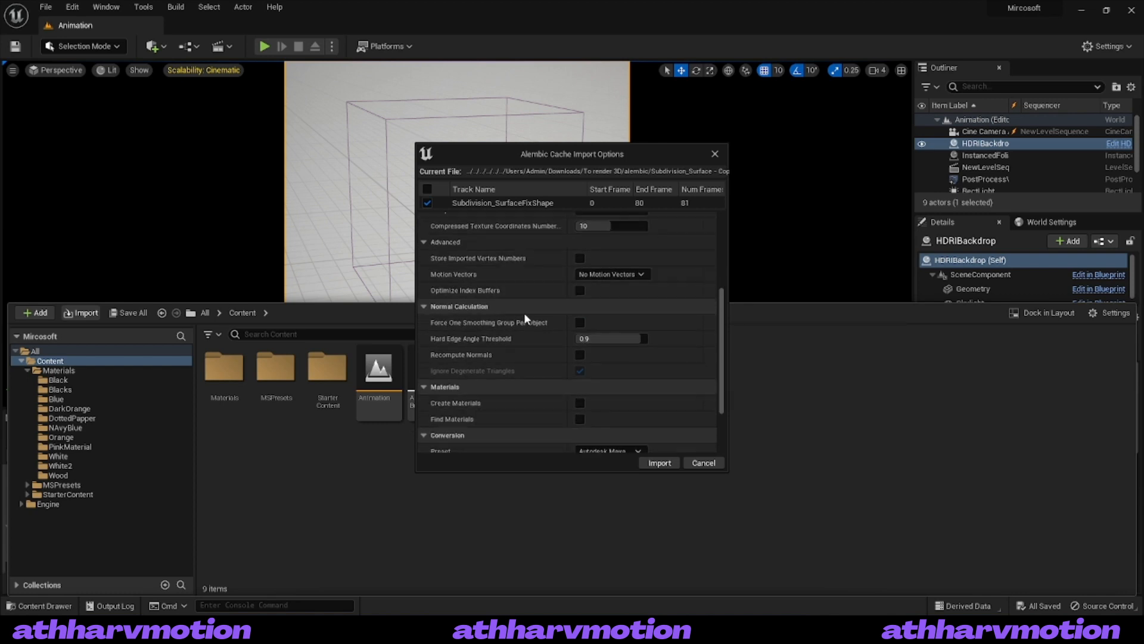
pyautogui.click(580, 326)
pyautogui.click(580, 343)
pyautogui.scroll(-1, 718, 387)
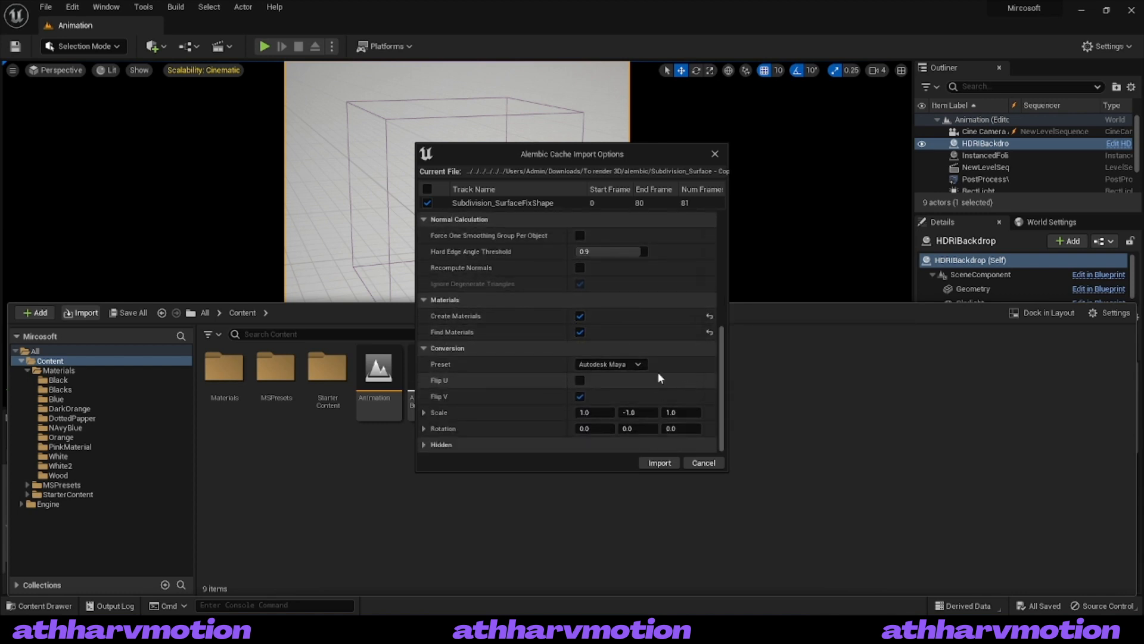
pyautogui.click(603, 365)
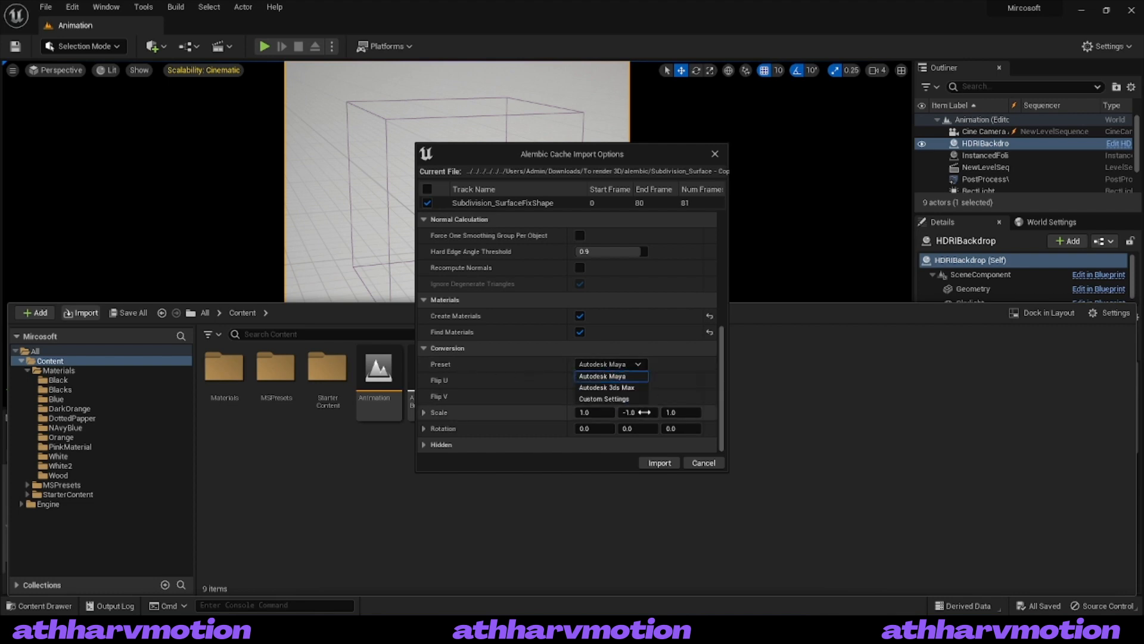
pyautogui.click(637, 393)
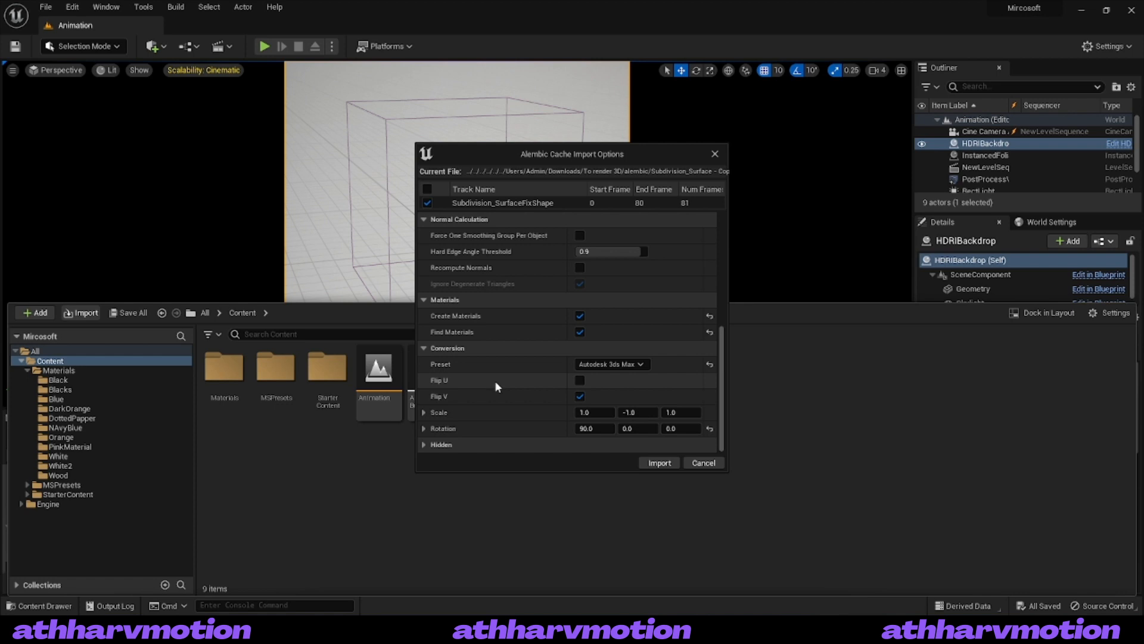
# Run the Alembic import and place the Subdivision_Surface geometry cache from the Content folder into the level
pyautogui.click(660, 463)
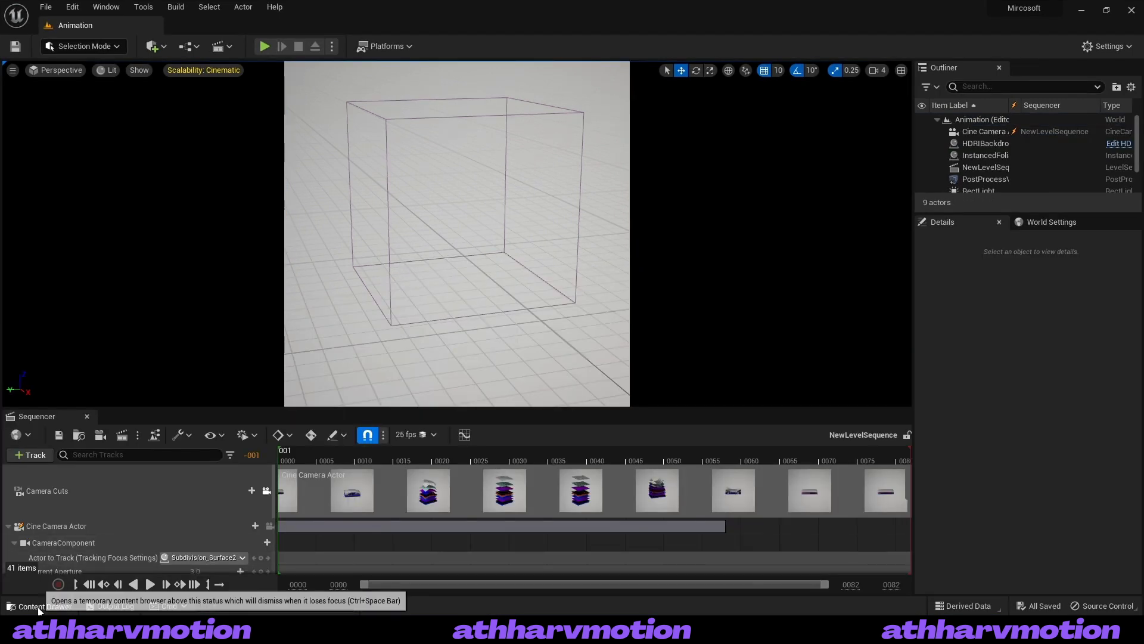
pyautogui.click(39, 607)
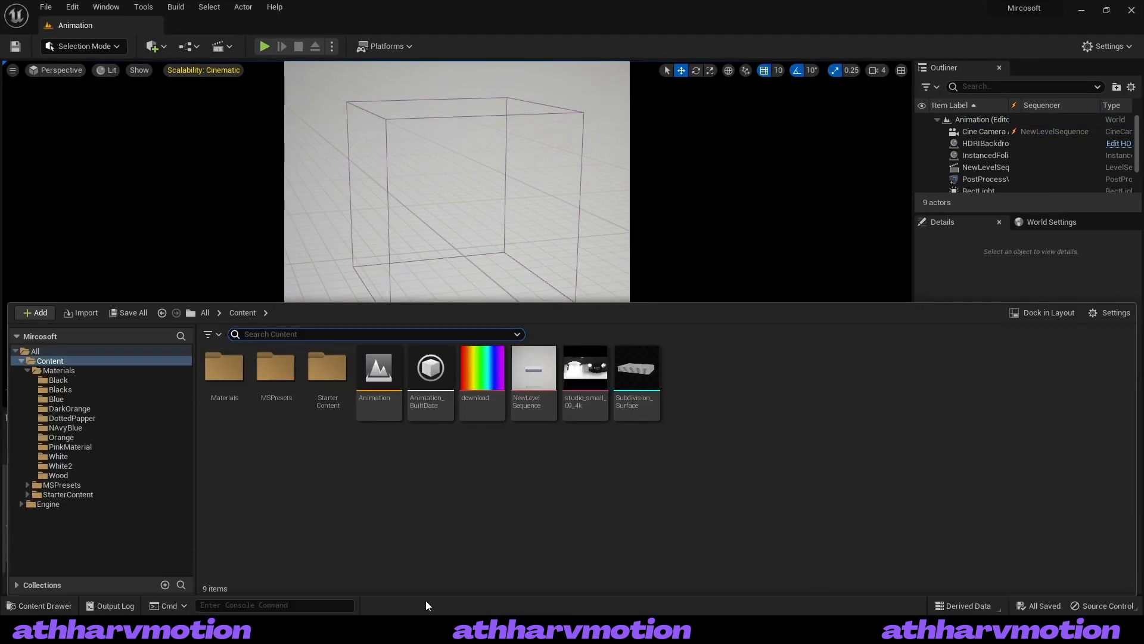
pyautogui.moveTo(637, 373); pyautogui.dragTo(441, 298)
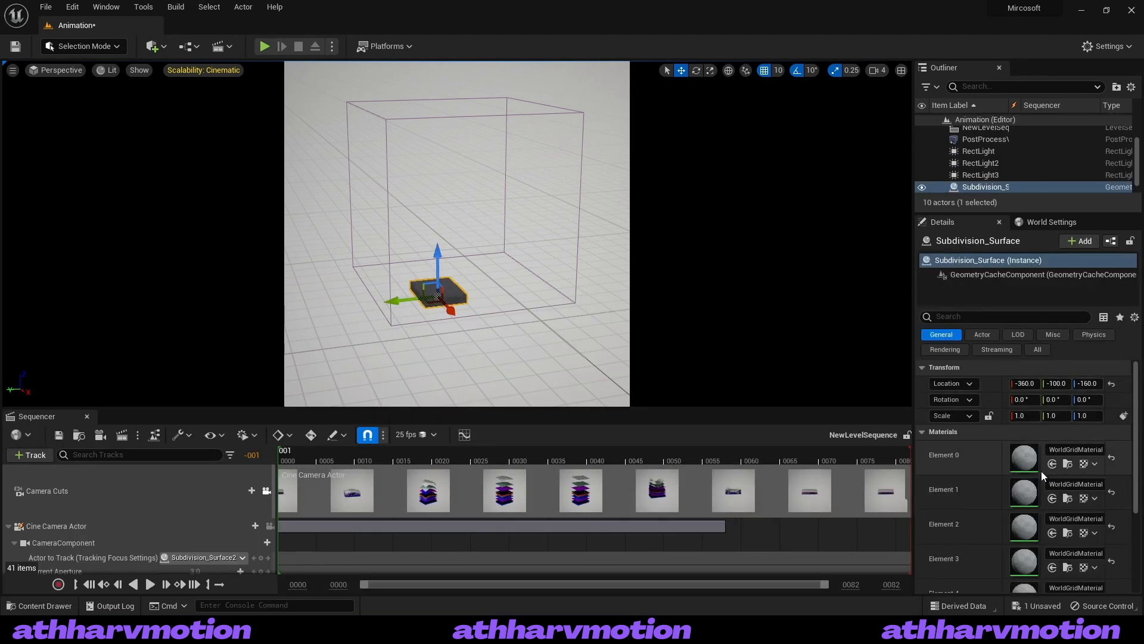
# Set the Subdivision_Surface actor's location to 0, 0, 0
pyautogui.click(1023, 383)
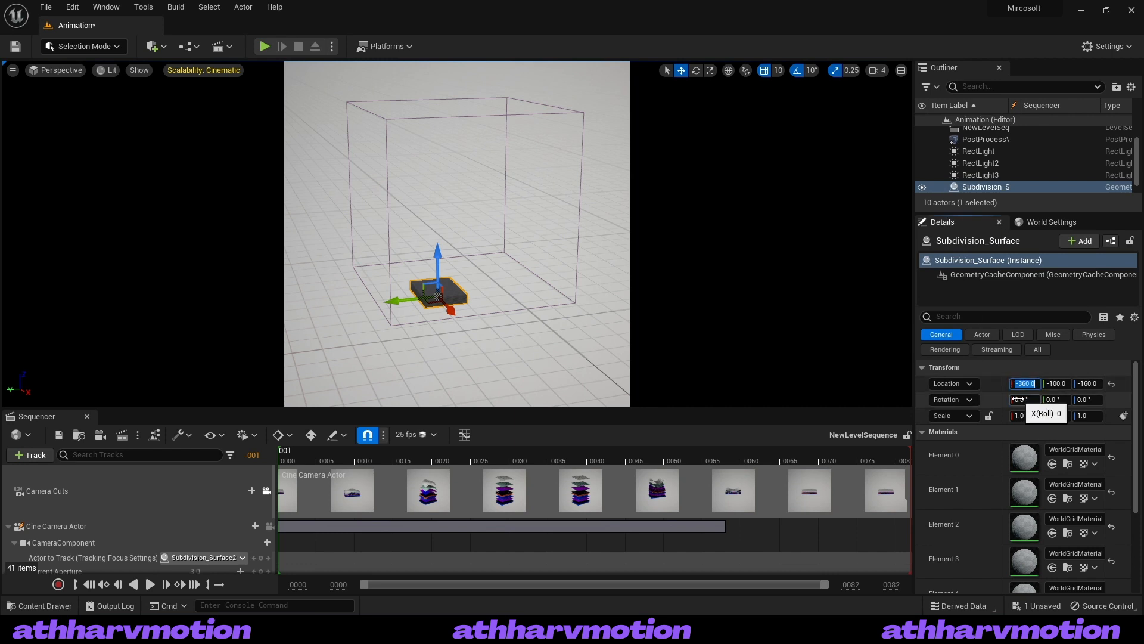
pyautogui.write('0')
pyautogui.press('Tab')
pyautogui.write('0')
pyautogui.click(1089, 383)
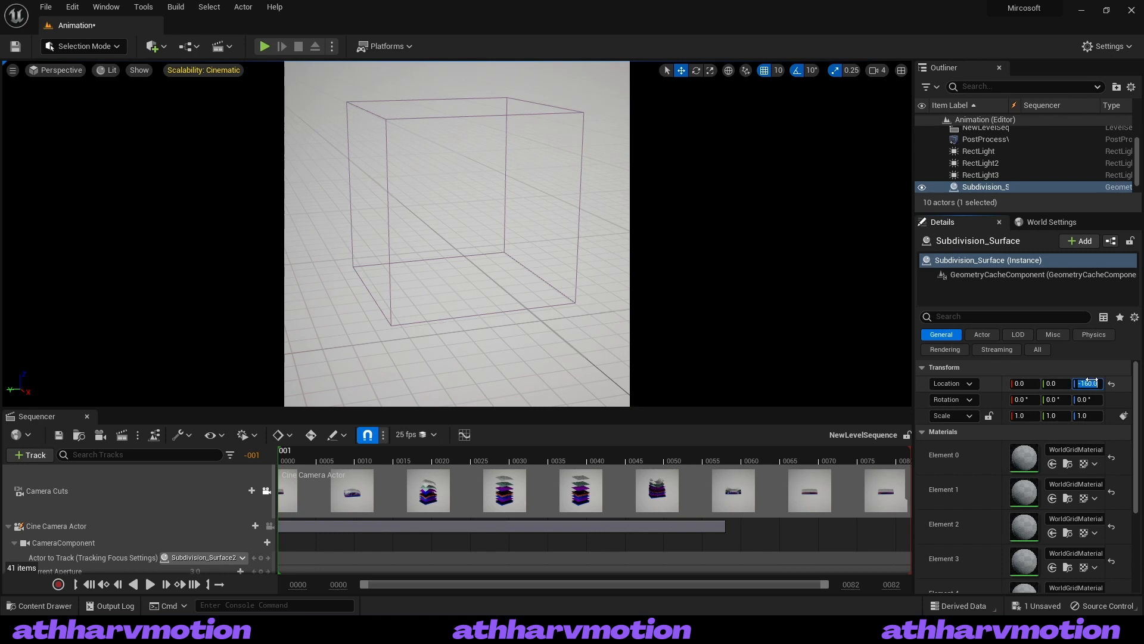
pyautogui.write('0')
pyautogui.press('Return')
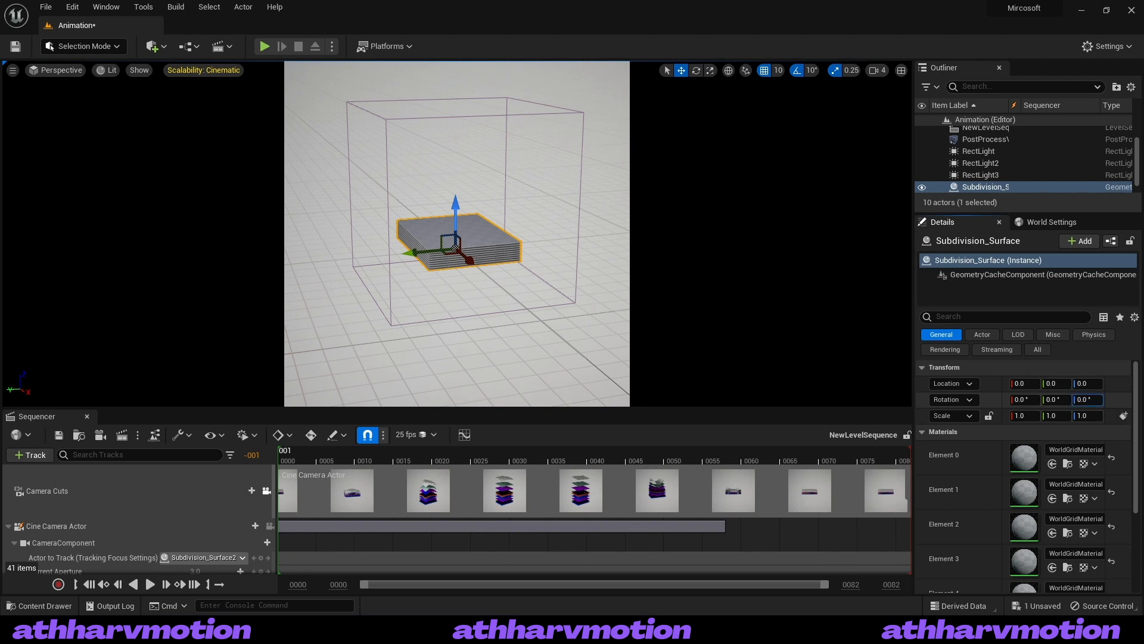
# Set the Subdivision_Surface actor's Z rotation to 90°
pyautogui.moveTo(1087, 399); pyautogui.dragTo(1097, 404)
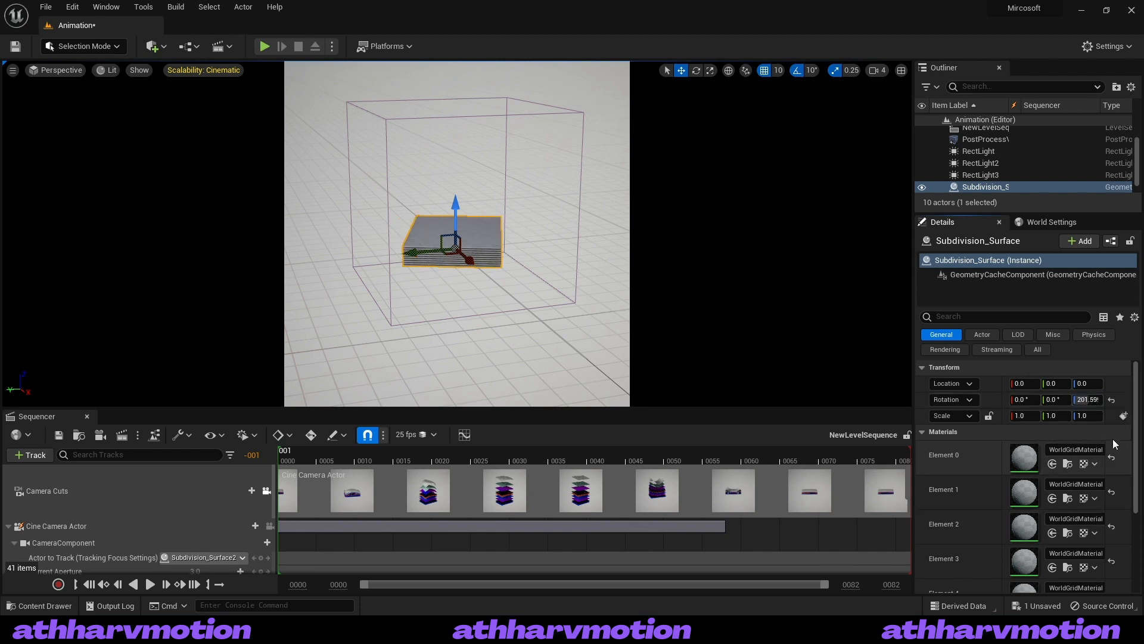
pyautogui.click(1097, 404)
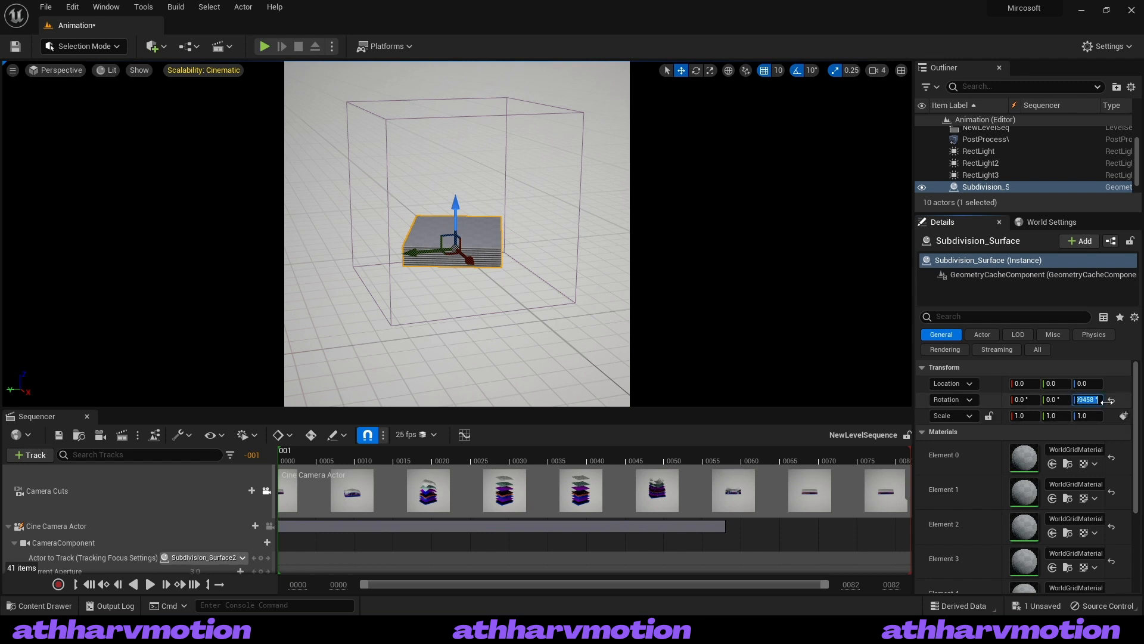
pyautogui.write('90')
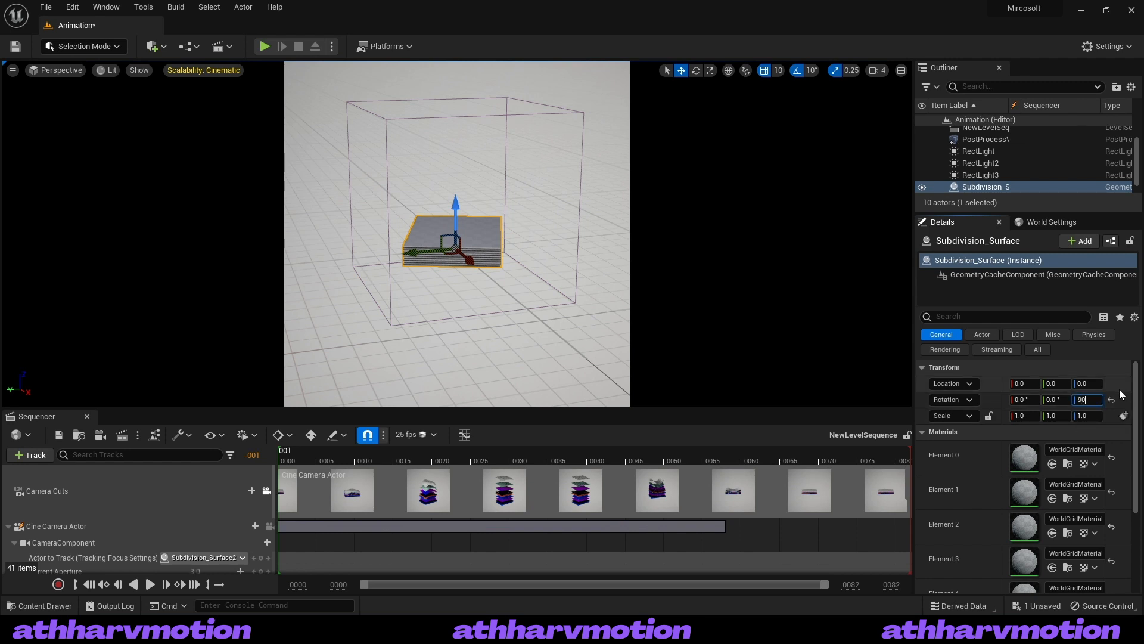
pyautogui.press('Return')
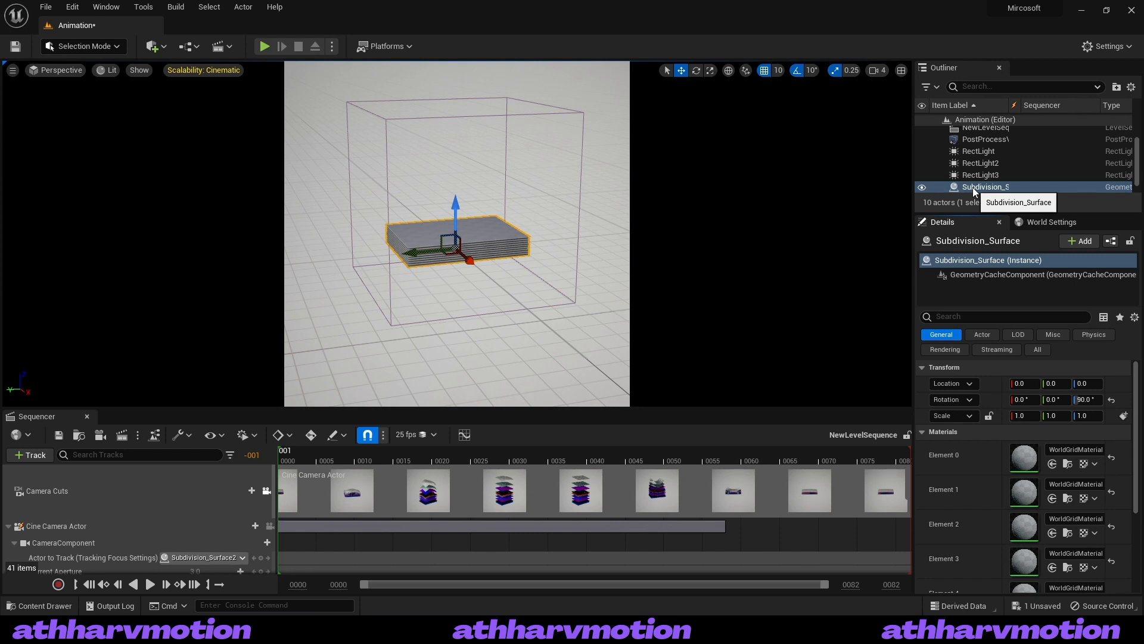
# Add the Subdivision_Surface actor to NewLevelSequence and give it a Geometry Cache track
pyautogui.click(229, 49)
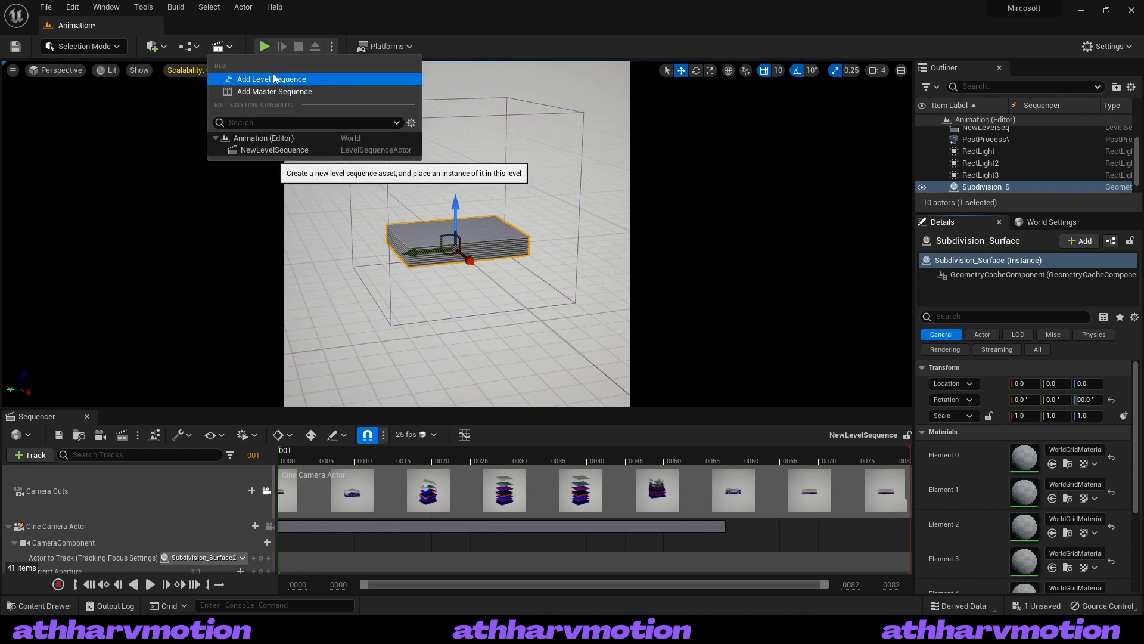
pyautogui.click(211, 47)
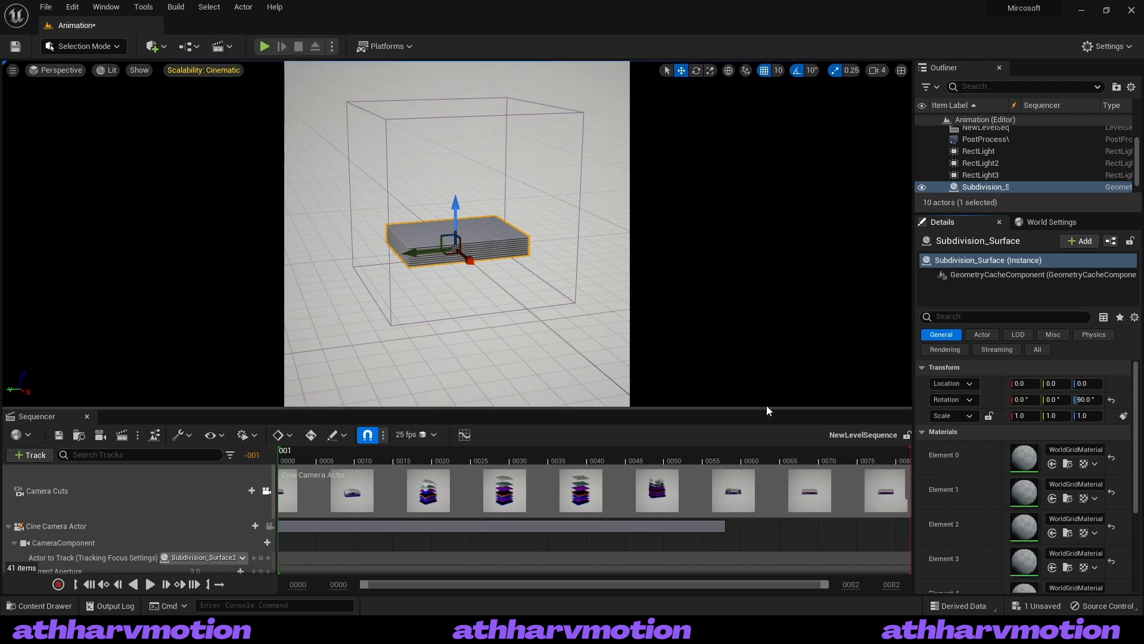
pyautogui.moveTo(978, 187); pyautogui.dragTo(133, 491)
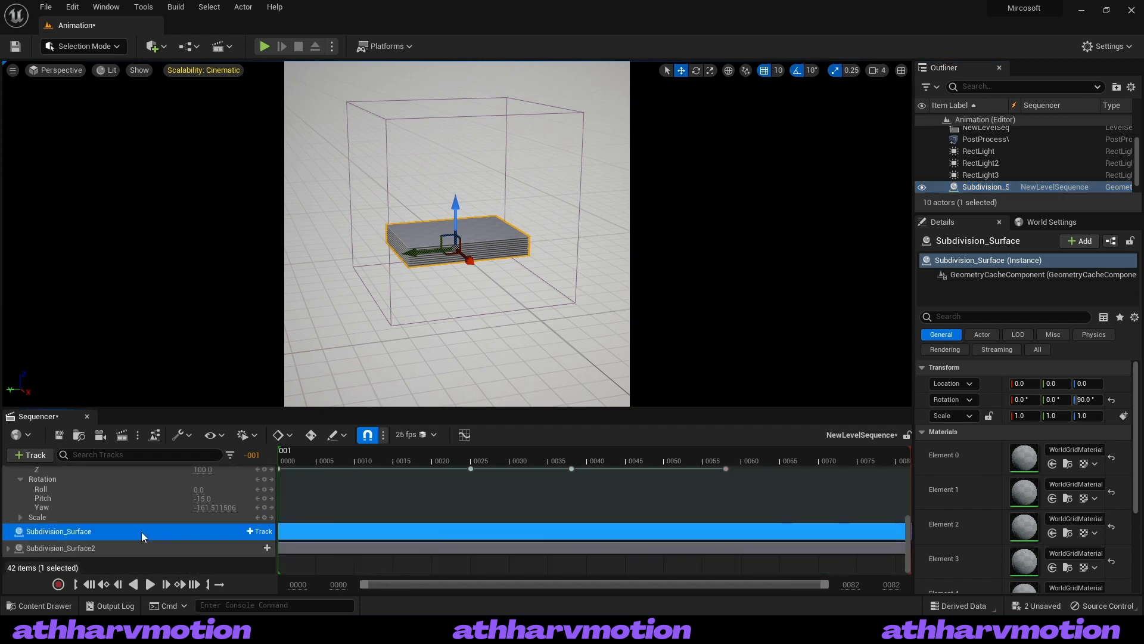
pyautogui.click(258, 531)
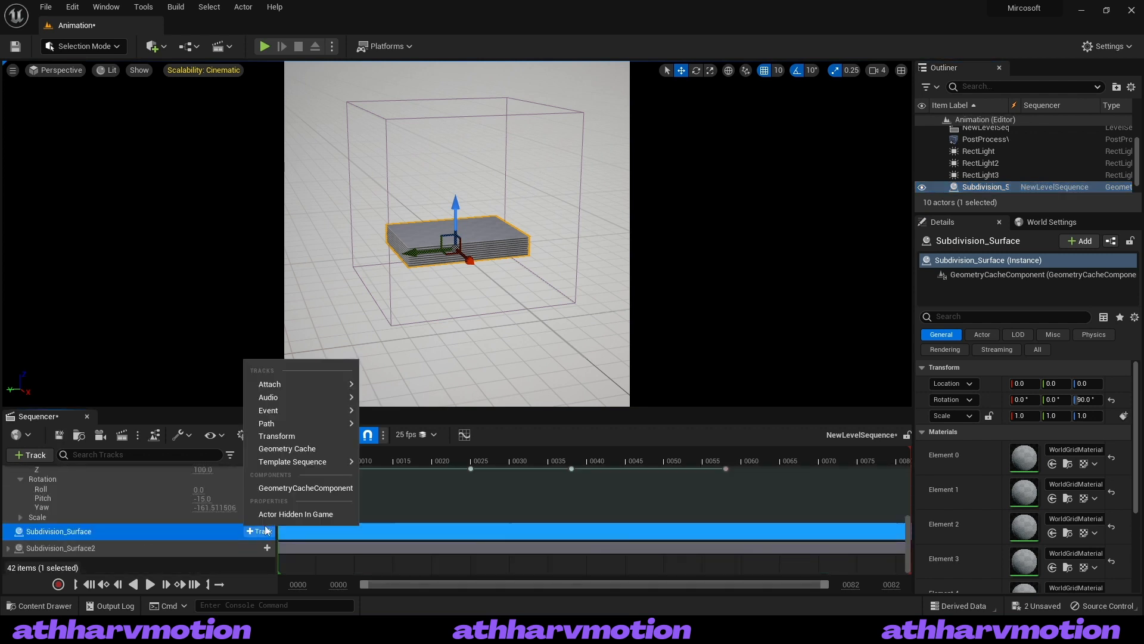
pyautogui.click(303, 448)
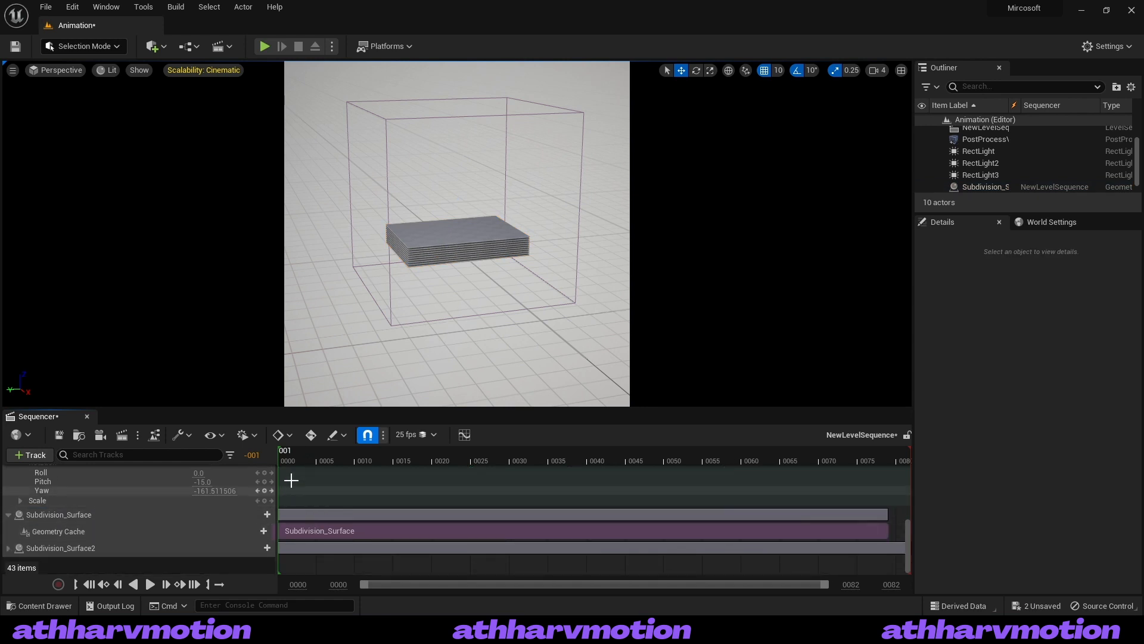
# Play the level sequence from its start to preview the geometry cache animation
pyautogui.moveTo(299, 456); pyautogui.dragTo(281, 460)
pyautogui.press('space')
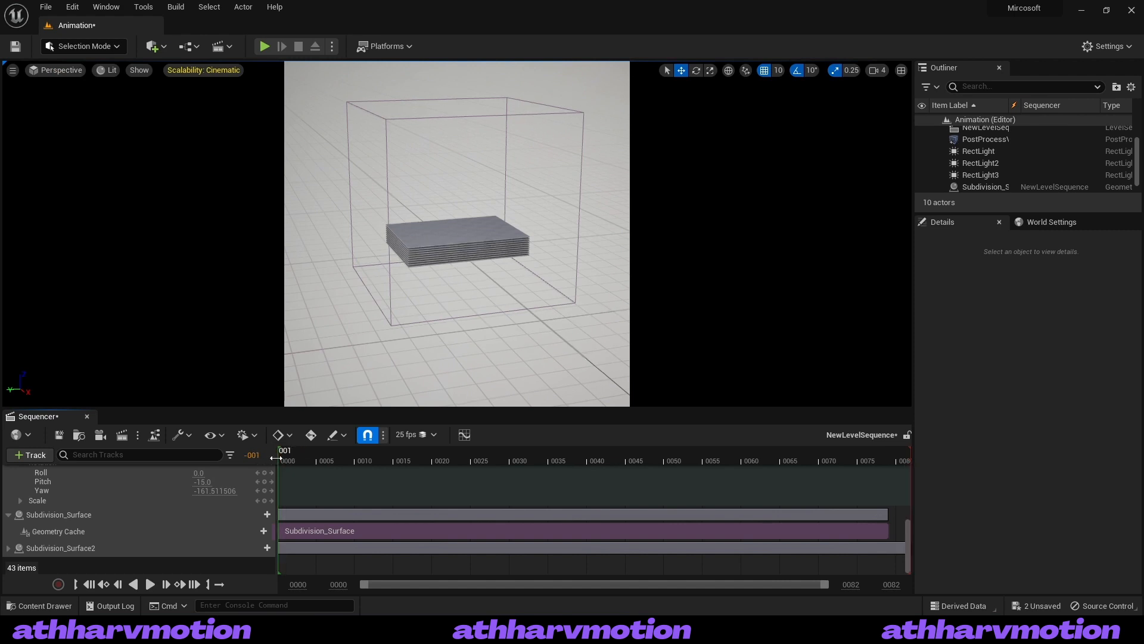
pyautogui.press('space')
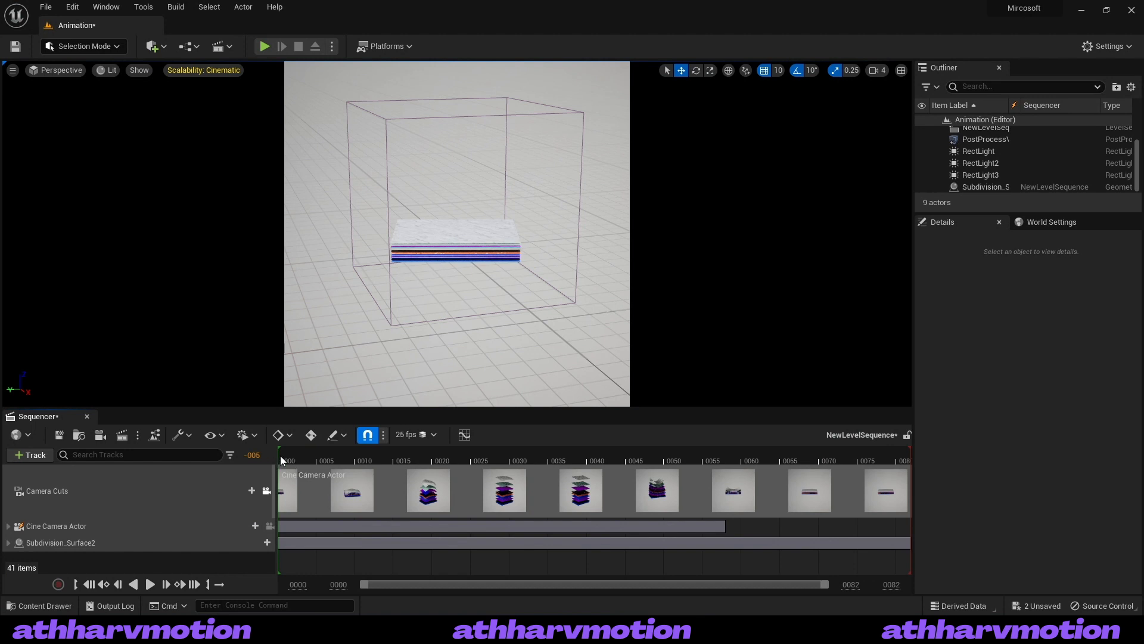
# Expand the Subdivision_Surface2 tracks and scrub from the start to frame 24 to examine its rotation keyframes
pyautogui.click(281, 453)
pyautogui.click(9, 542)
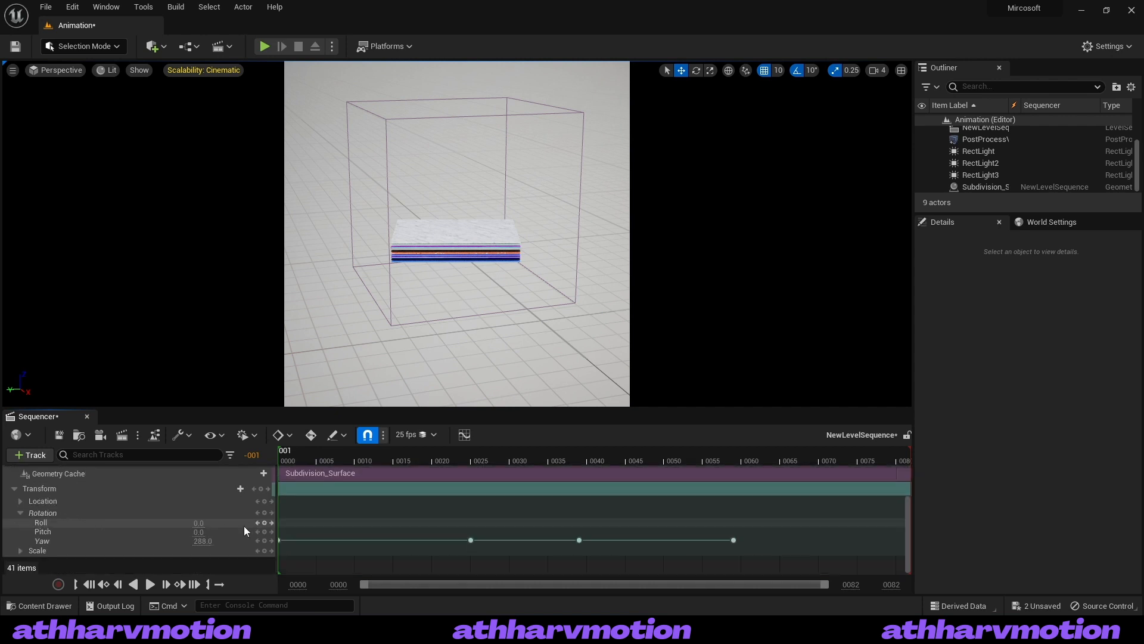
pyautogui.click(332, 454)
pyautogui.moveTo(347, 457); pyautogui.dragTo(463, 536)
pyautogui.scroll(3, 146, 512)
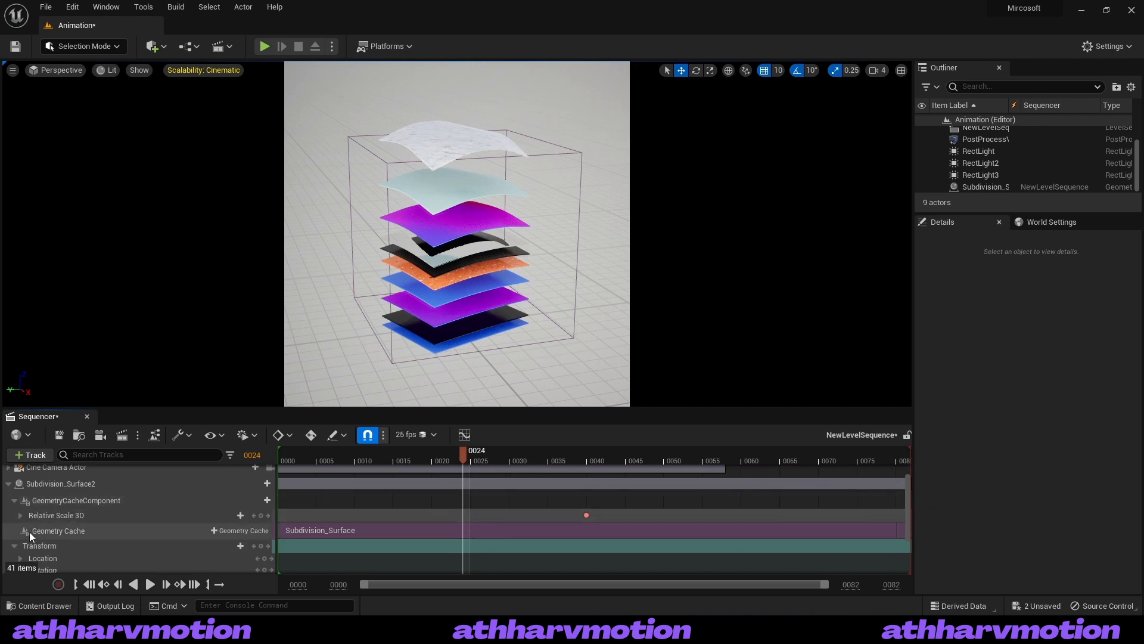
# Expand the Cine Camera Actor's tracks and scrub between frames 3 and 23 to examine its location and rotation keyframes
pyautogui.scroll(1, 27, 524)
pyautogui.click(10, 488)
pyautogui.scroll(-5, 206, 516)
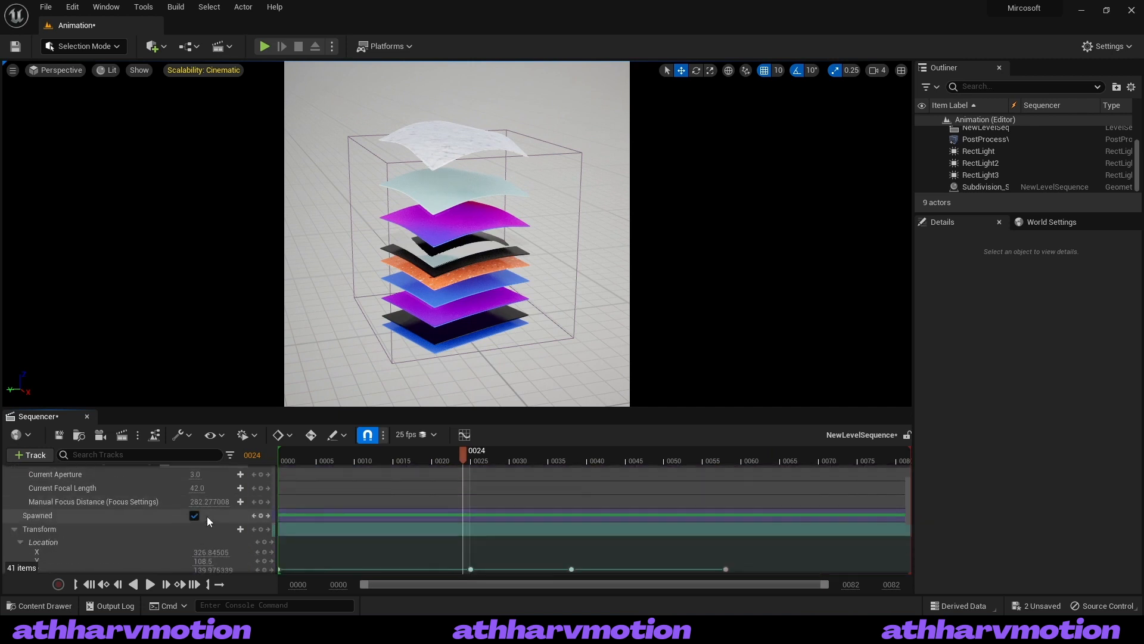
pyautogui.click(301, 469)
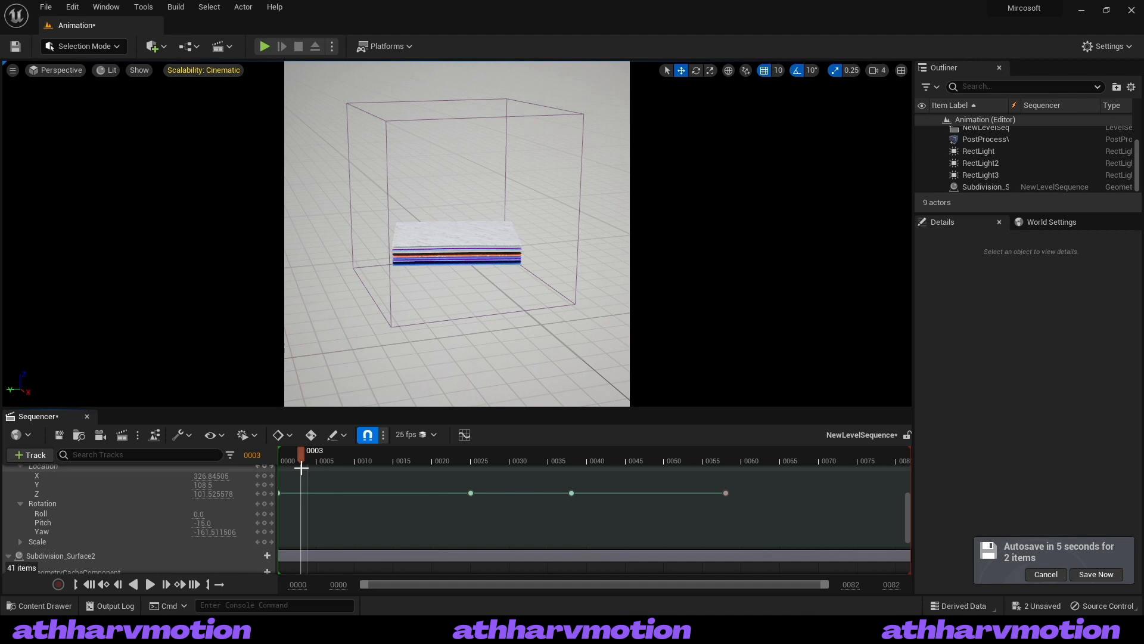
pyautogui.moveTo(301, 468); pyautogui.dragTo(463, 466)
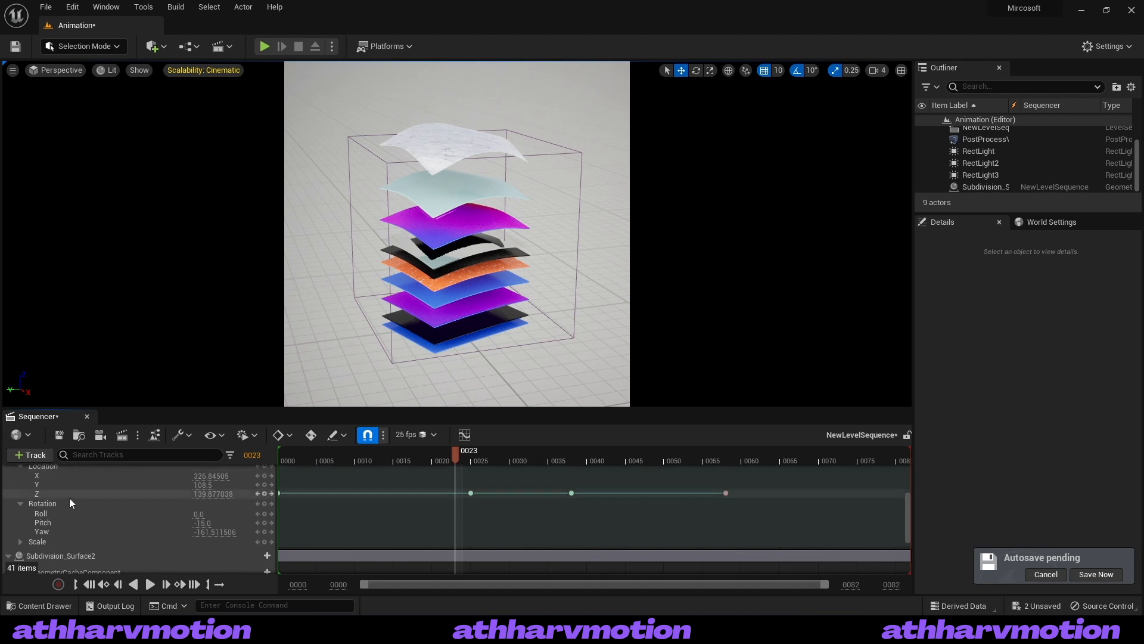
# Select Subdivision_Surface2, examine the materials assigned to its elements, and scrub the sequence back to frame 9
pyautogui.scroll(-3, 78, 489)
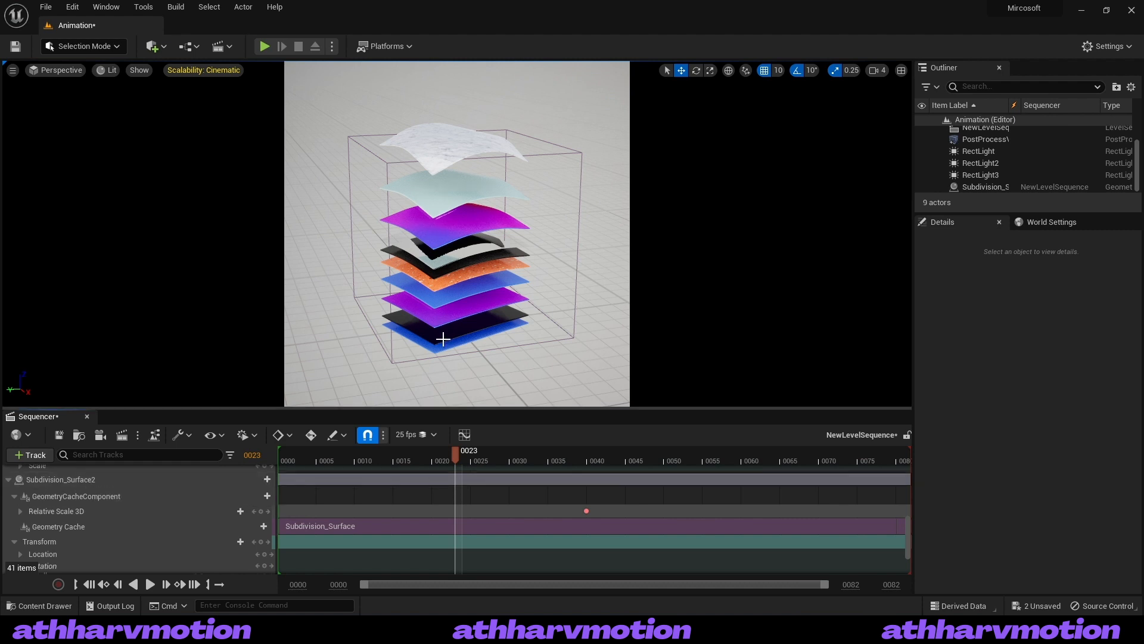
pyautogui.click(77, 480)
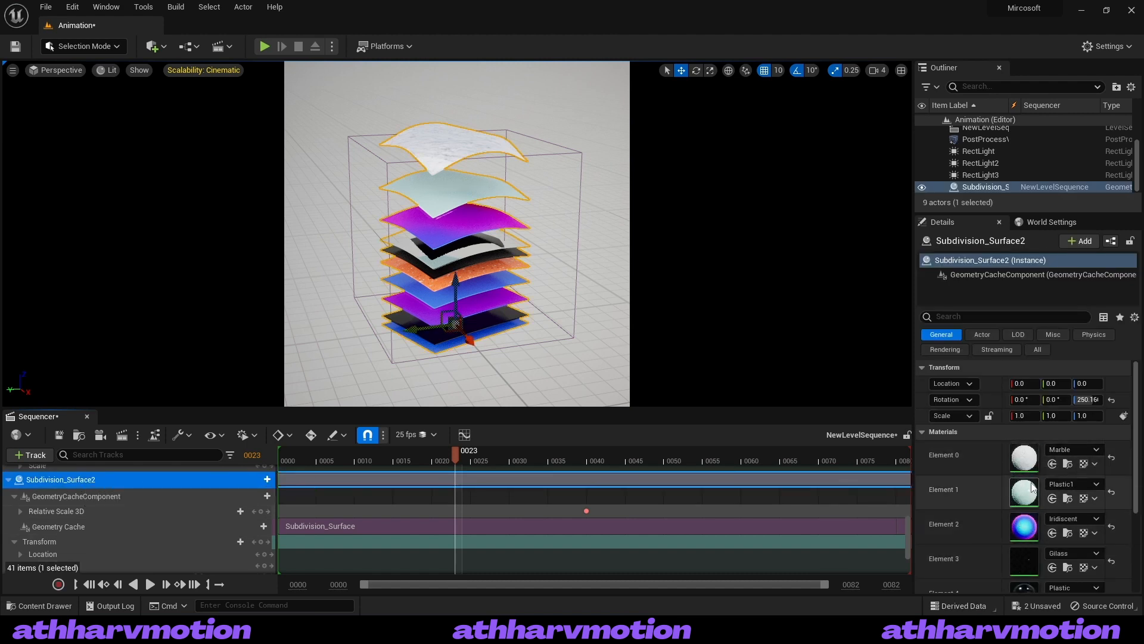
pyautogui.scroll(-2, 1033, 487)
pyautogui.scroll(-1, 1018, 483)
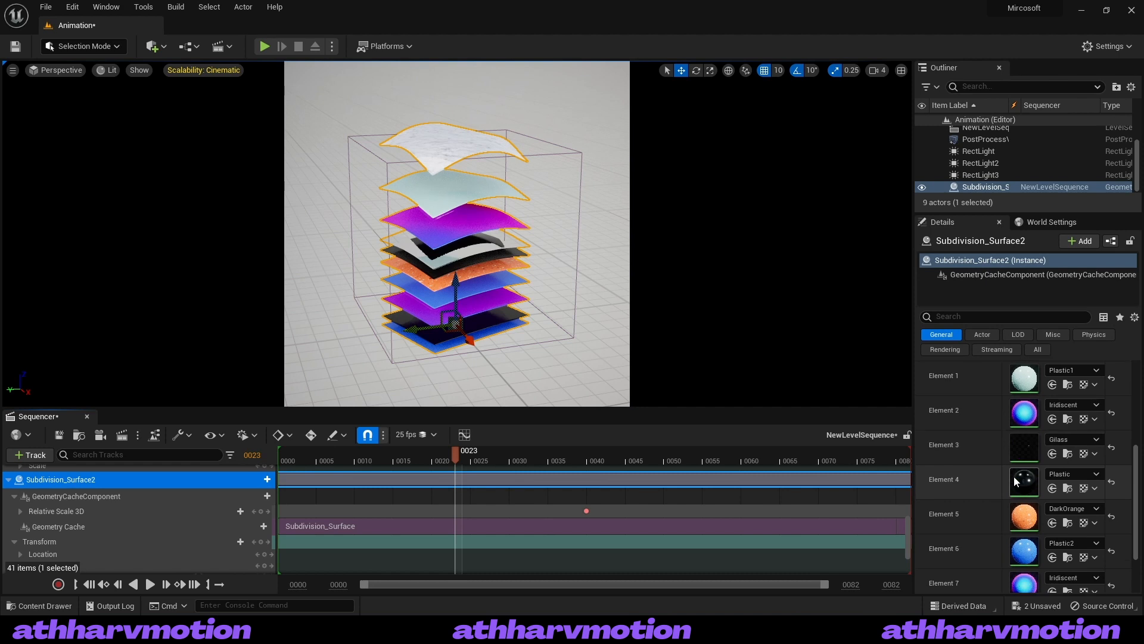
pyautogui.scroll(-2, 1017, 483)
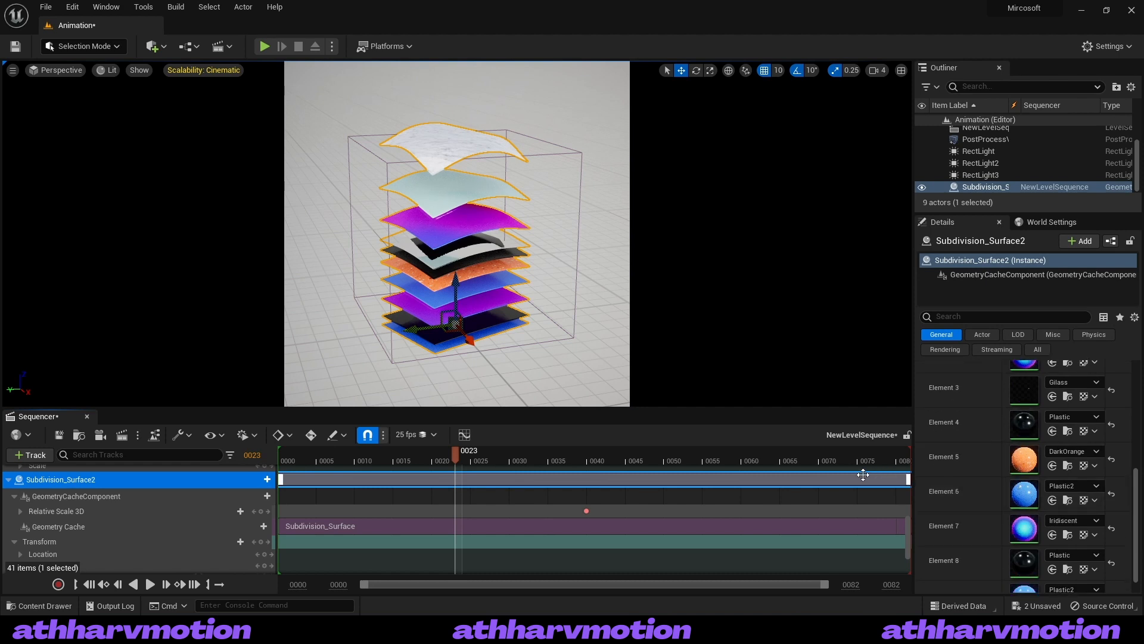
pyautogui.moveTo(433, 456); pyautogui.dragTo(348, 452)
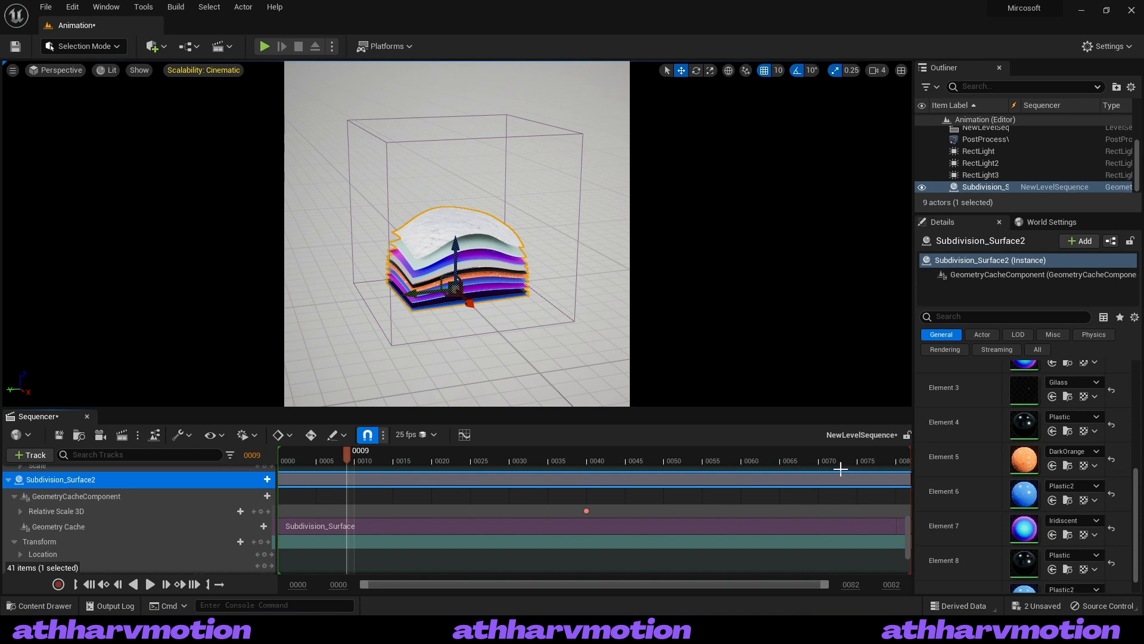
pyautogui.scroll(-1, 1007, 480)
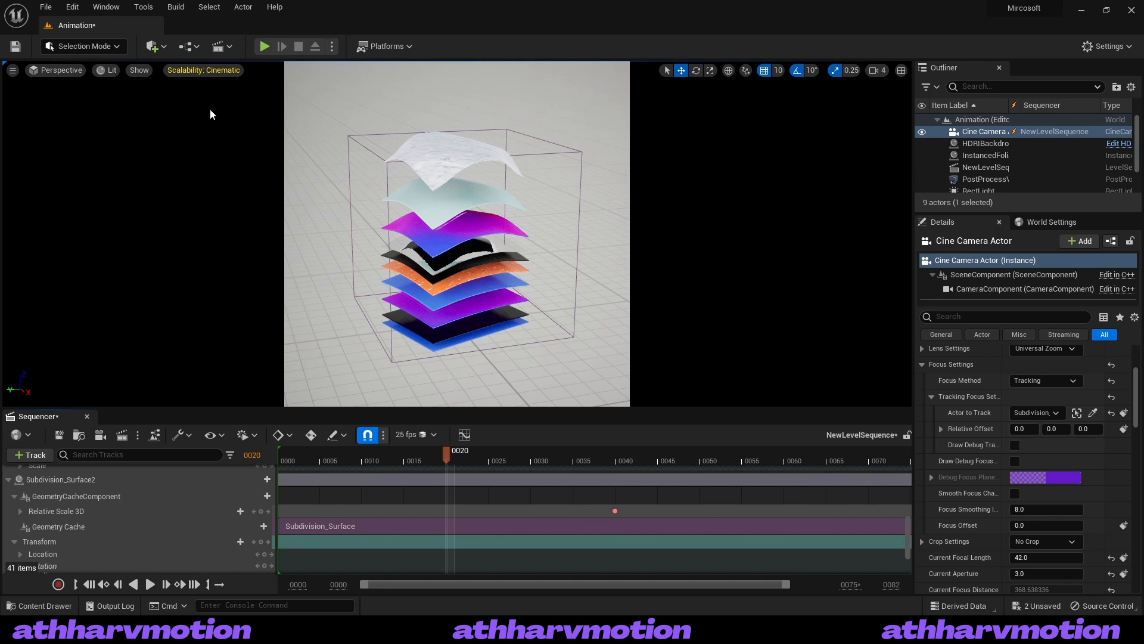
# Switch the viewport's view mode to Path Tracing
pyautogui.click(108, 72)
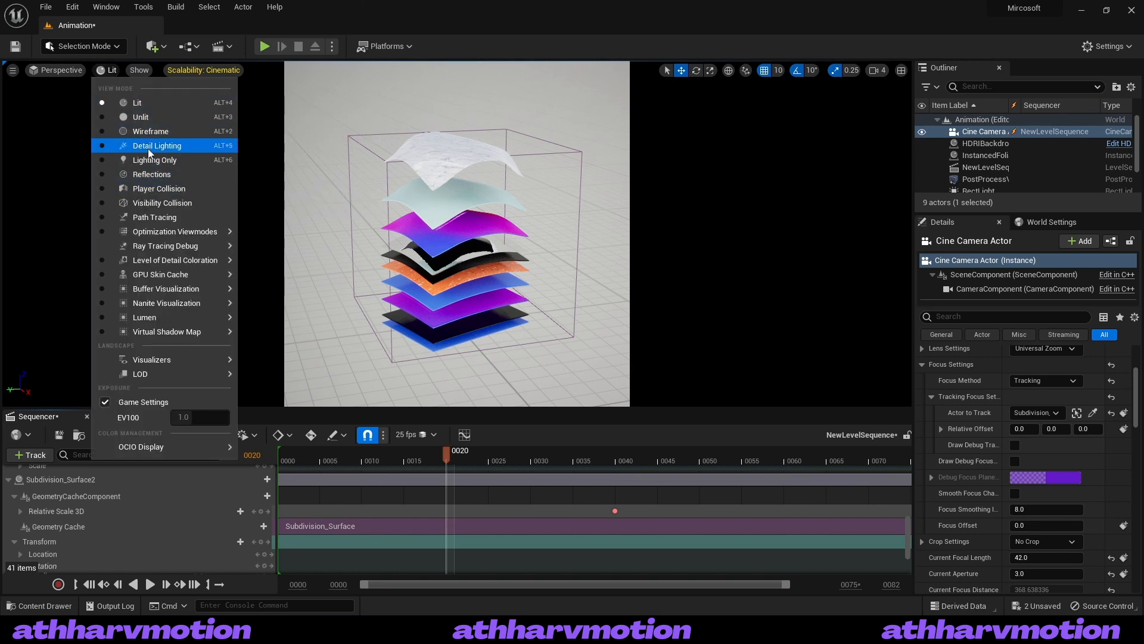
pyautogui.click(175, 216)
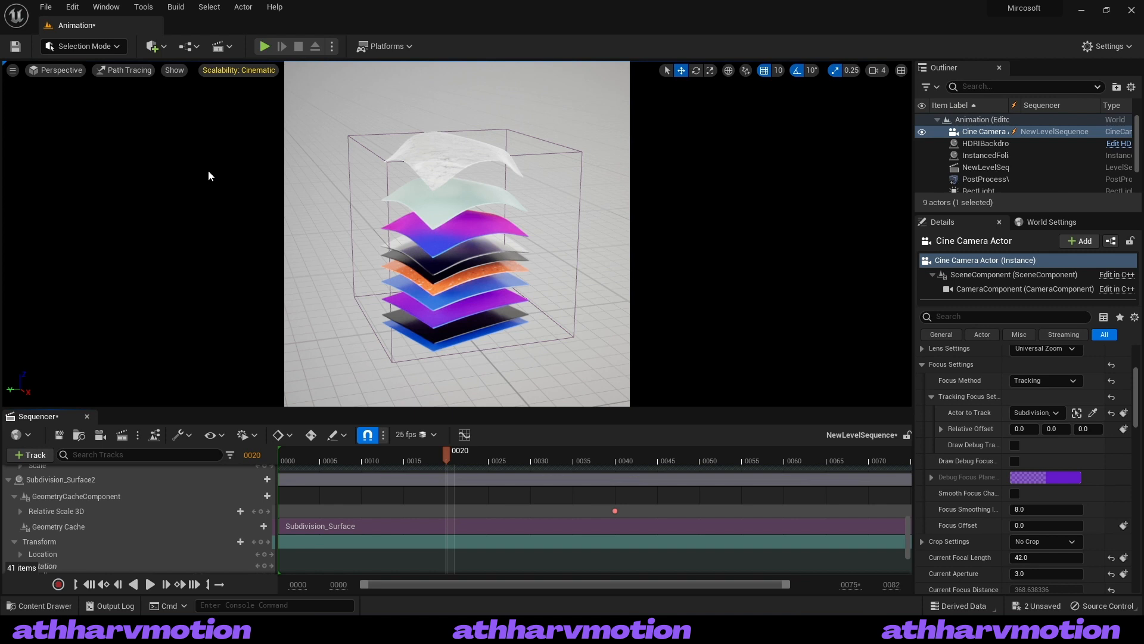
# Search the project settings for "ray tracing" and examine the Lumen and hardware ray tracing options
pyautogui.click(1105, 52)
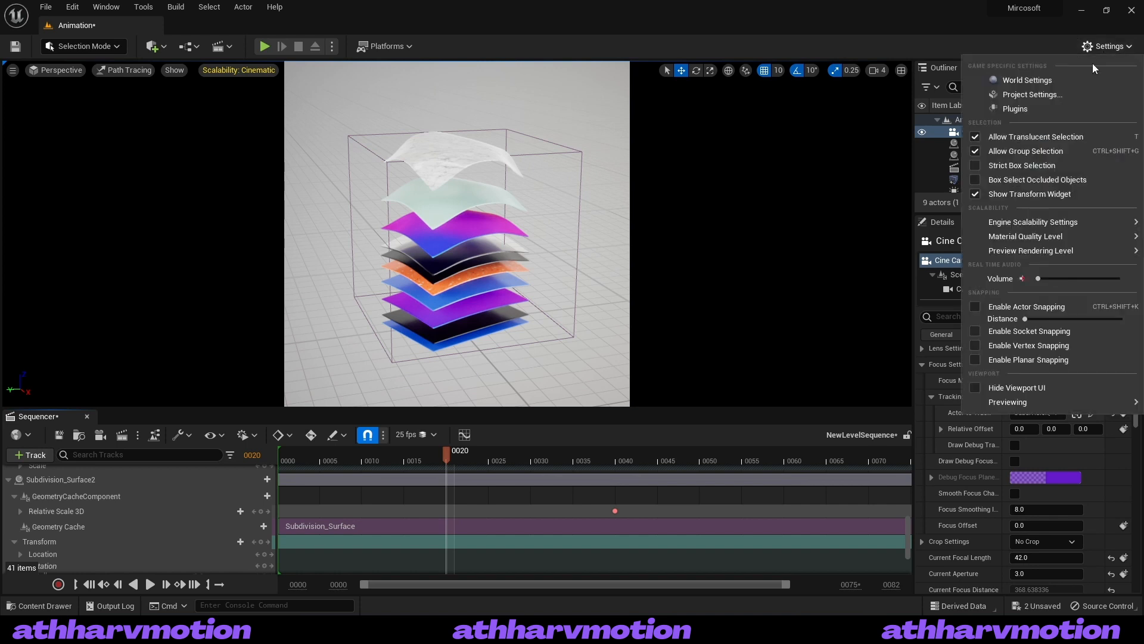
pyautogui.click(1029, 98)
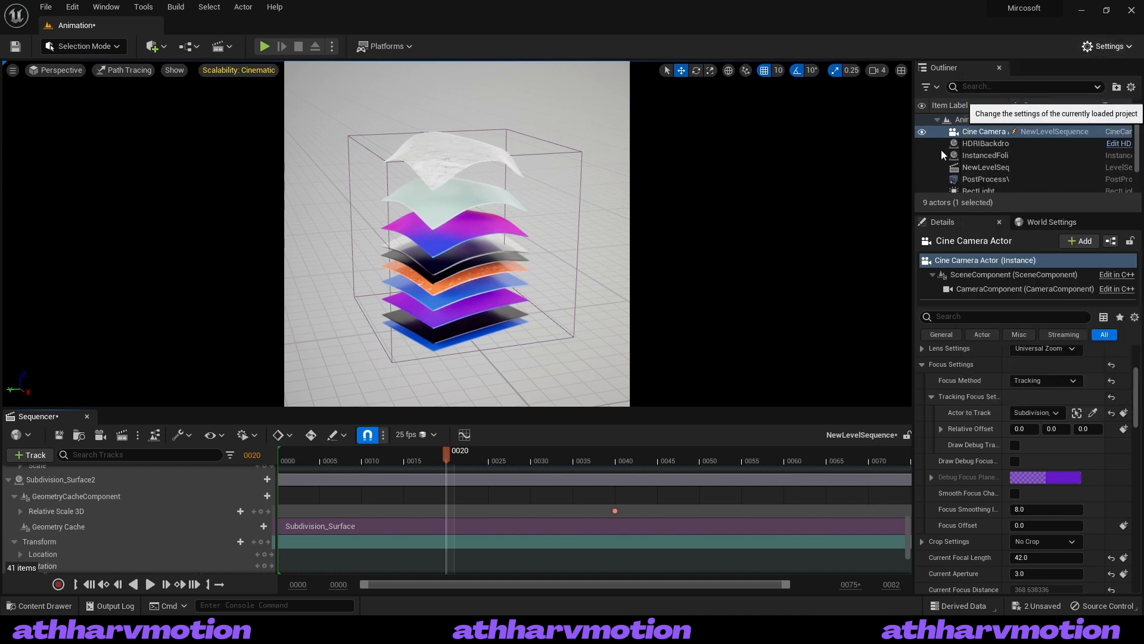
pyautogui.click(529, 250)
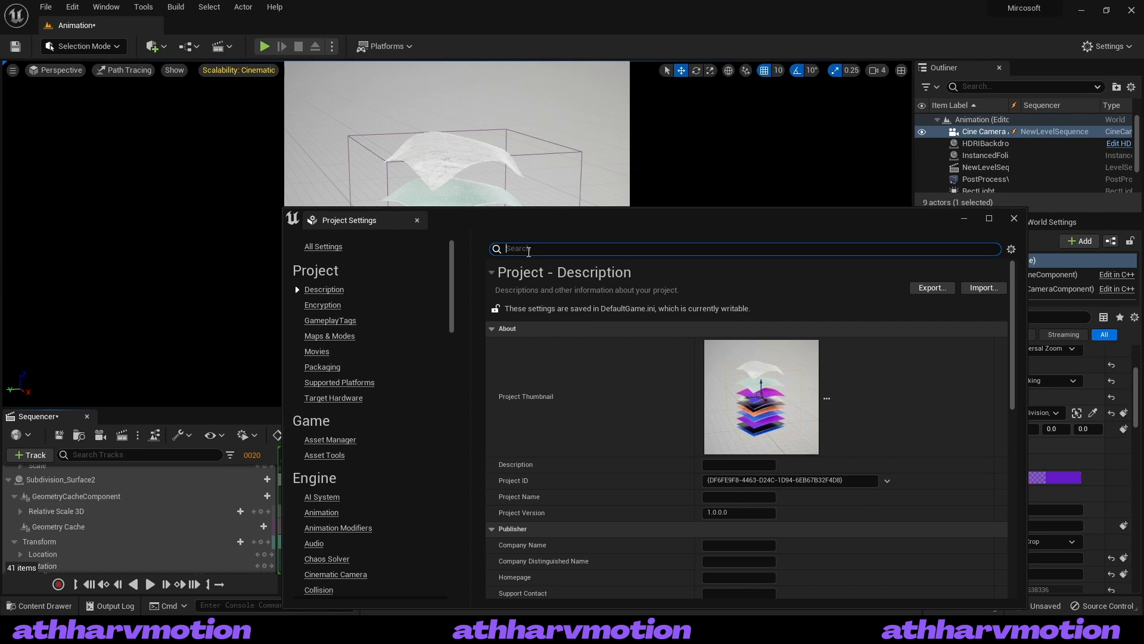
pyautogui.write('ray tracing')
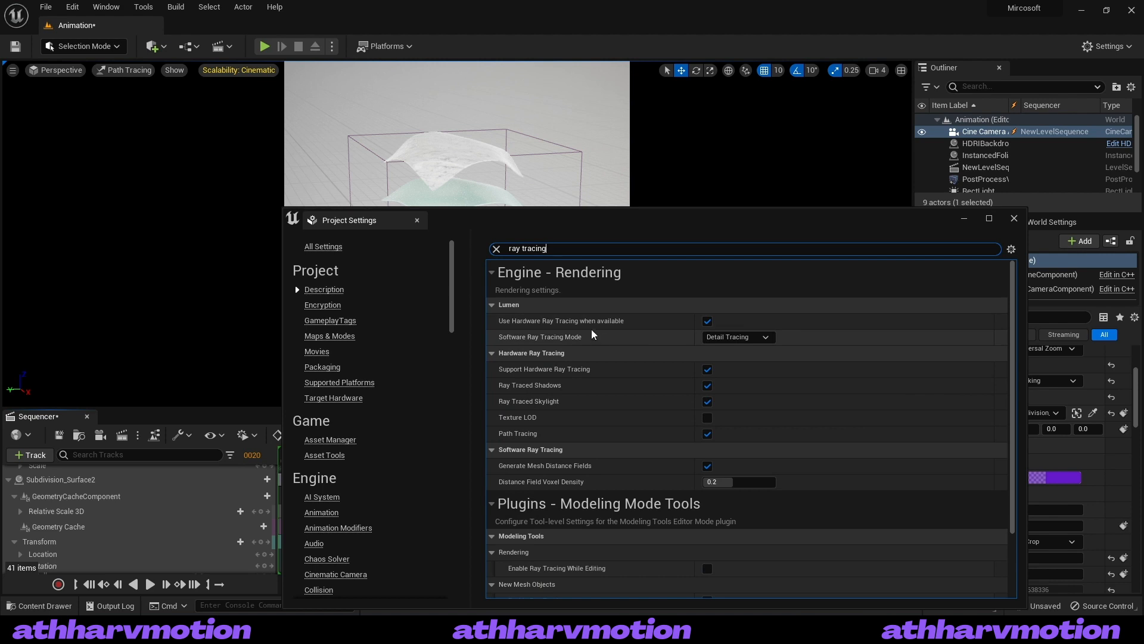
pyautogui.moveTo(565, 326)
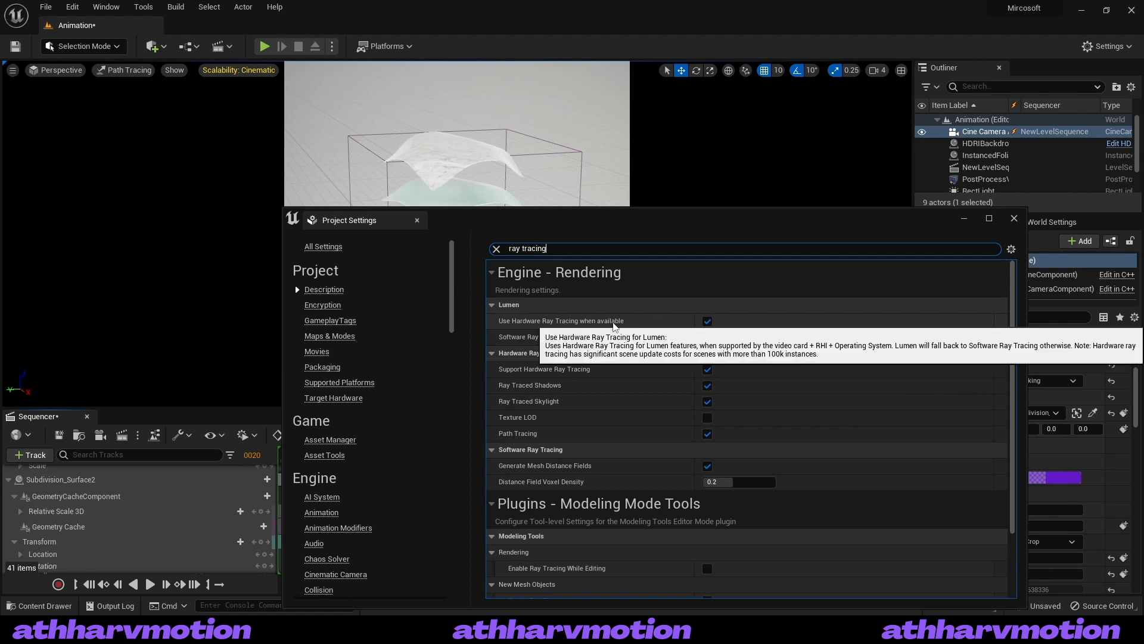
# Close the project settings, select the PostProcessVolume and search its details for "ray tracing" to examine its ray tracing options
pyautogui.moveTo(564, 374)
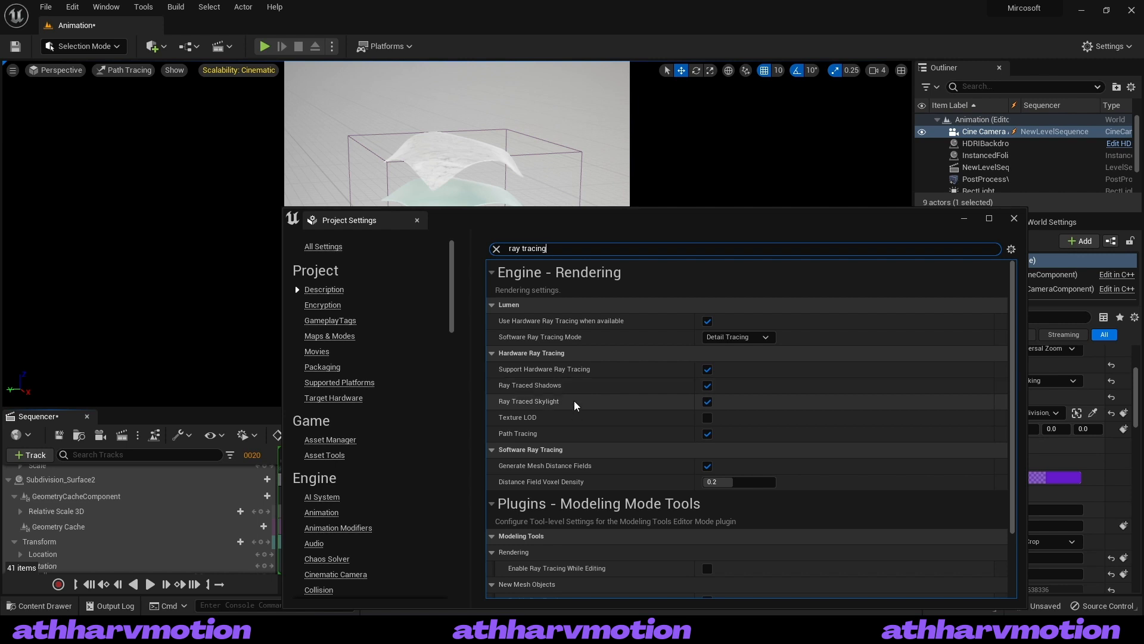
pyautogui.click(1014, 218)
pyautogui.scroll(-3, 989, 161)
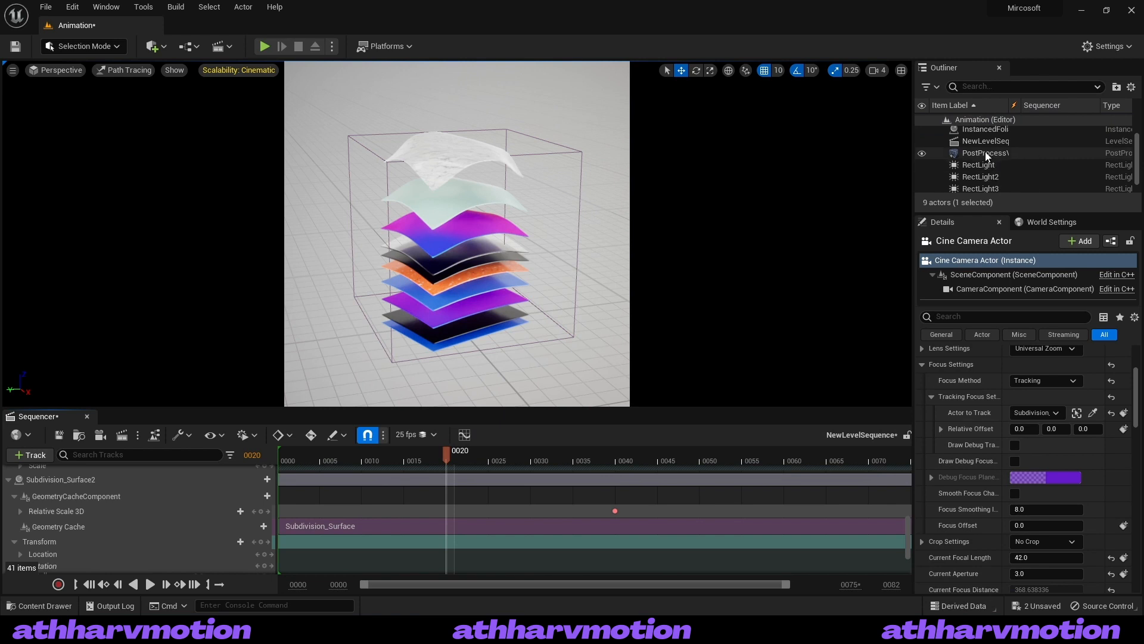
pyautogui.click(986, 154)
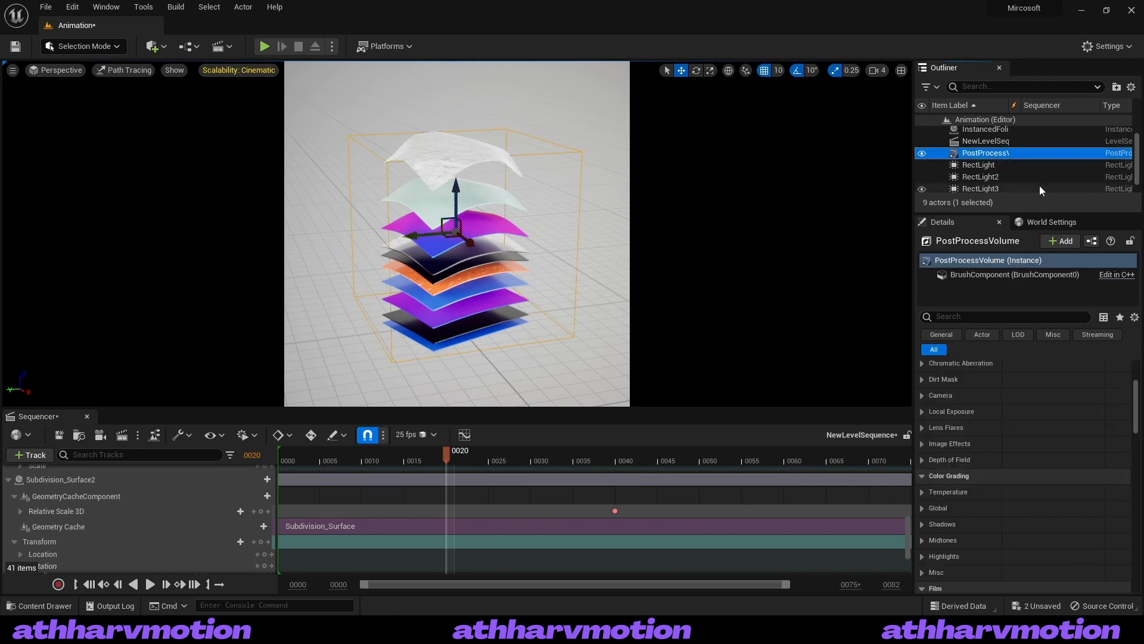
pyautogui.click(969, 318)
pyautogui.write('r')
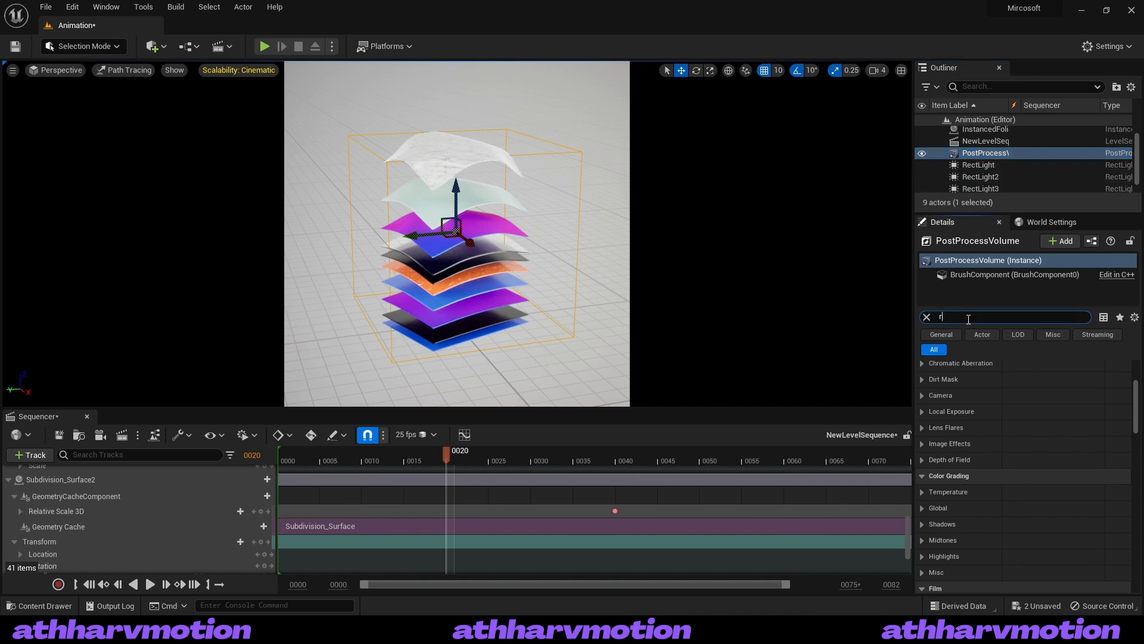
pyautogui.write('ay trac')
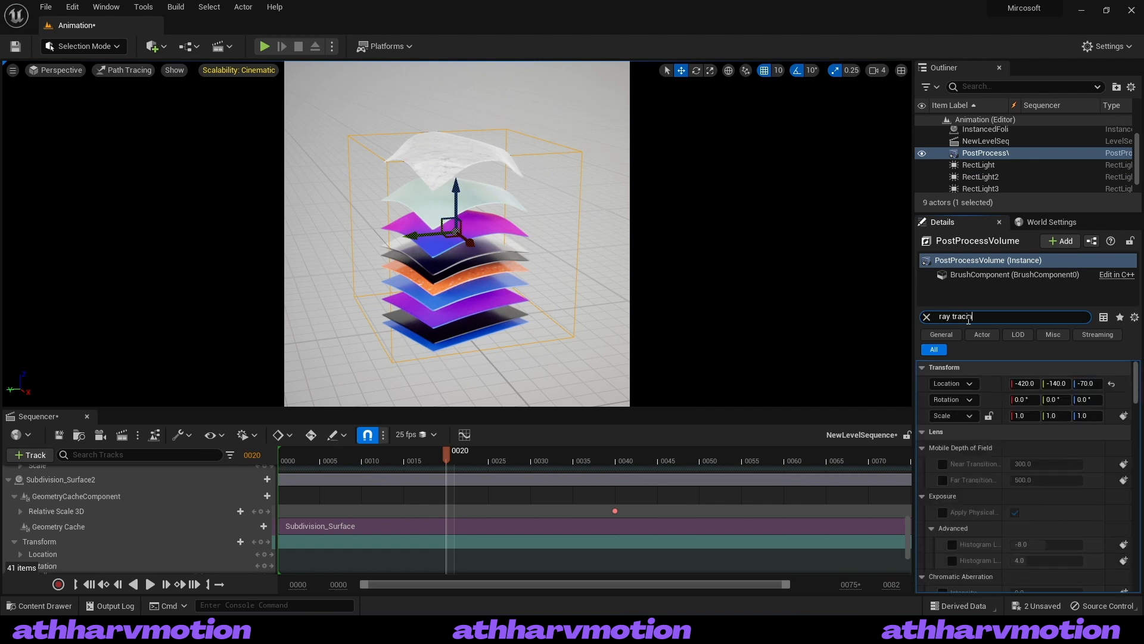
pyautogui.write('ing')
pyautogui.scroll(-2, 947, 442)
pyautogui.scroll(-3, 961, 434)
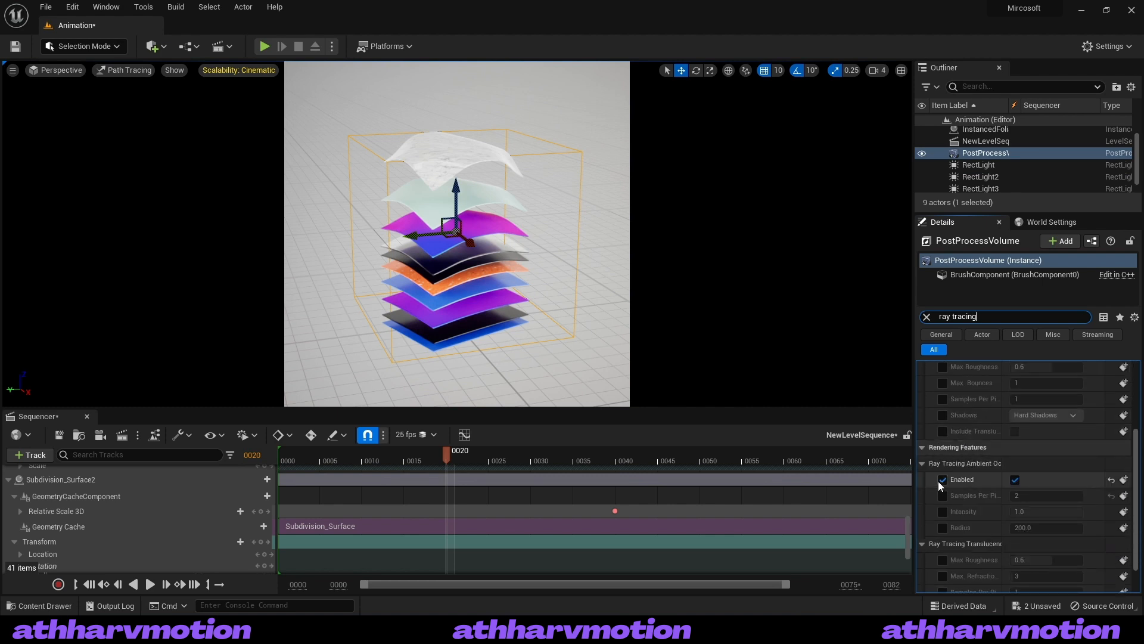
pyautogui.scroll(4, 974, 492)
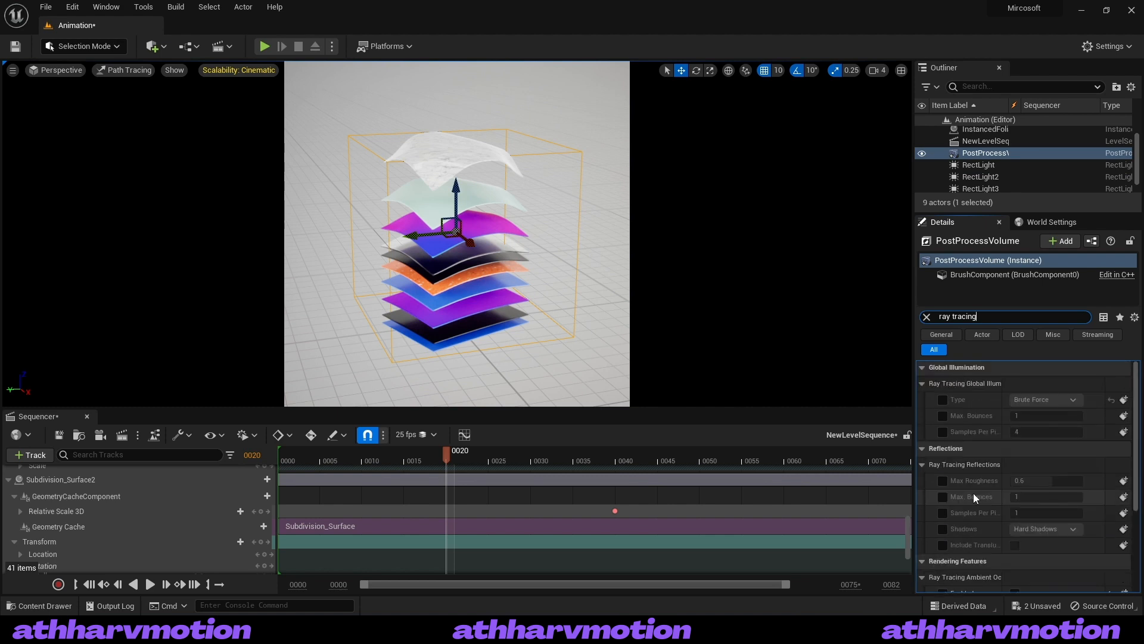
# Shorten the PostProcessVolume's details search to "ray" and set its Global Illumination method to Standalone Ray Traced (Deprecated)
pyautogui.press('BackSpace')
pyautogui.press('BackSpace')
pyautogui.press('BackSpace')
pyautogui.press('BackSpace')
pyautogui.press('BackSpace')
pyautogui.press('BackSpace')
pyautogui.press('BackSpace')
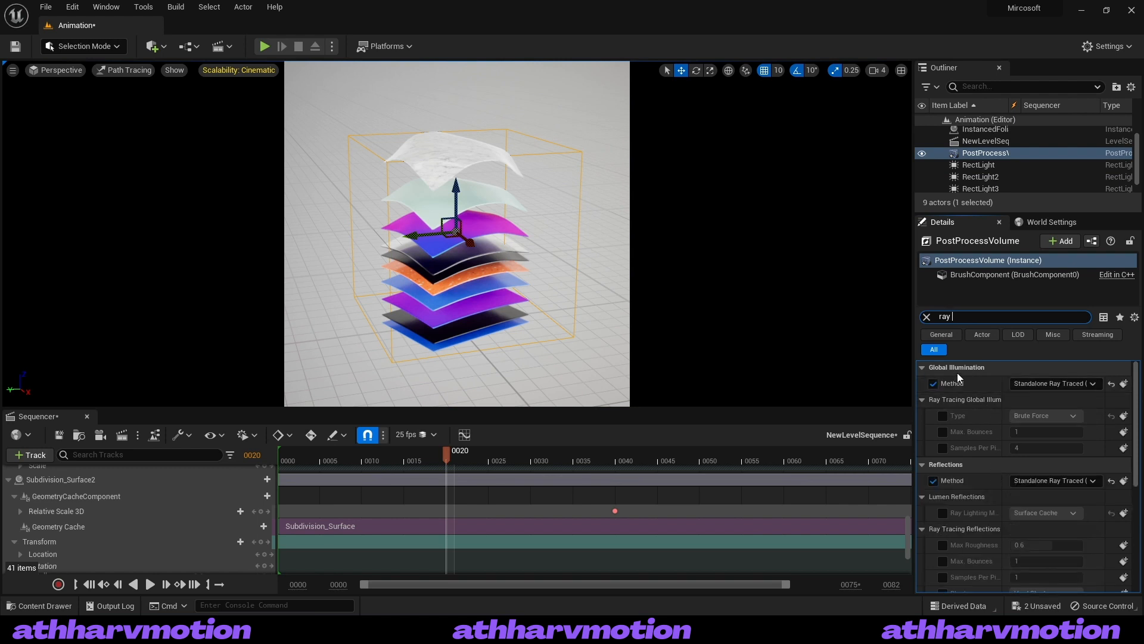
pyautogui.click(1052, 383)
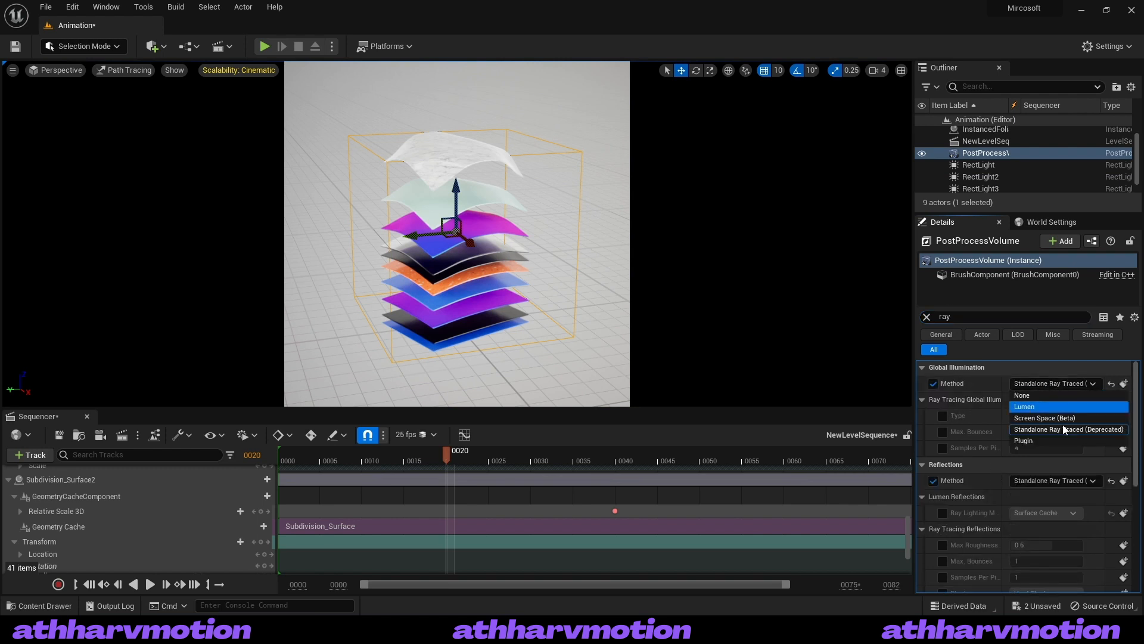
pyautogui.click(1065, 429)
pyautogui.scroll(-4, 970, 519)
pyautogui.scroll(3, 969, 520)
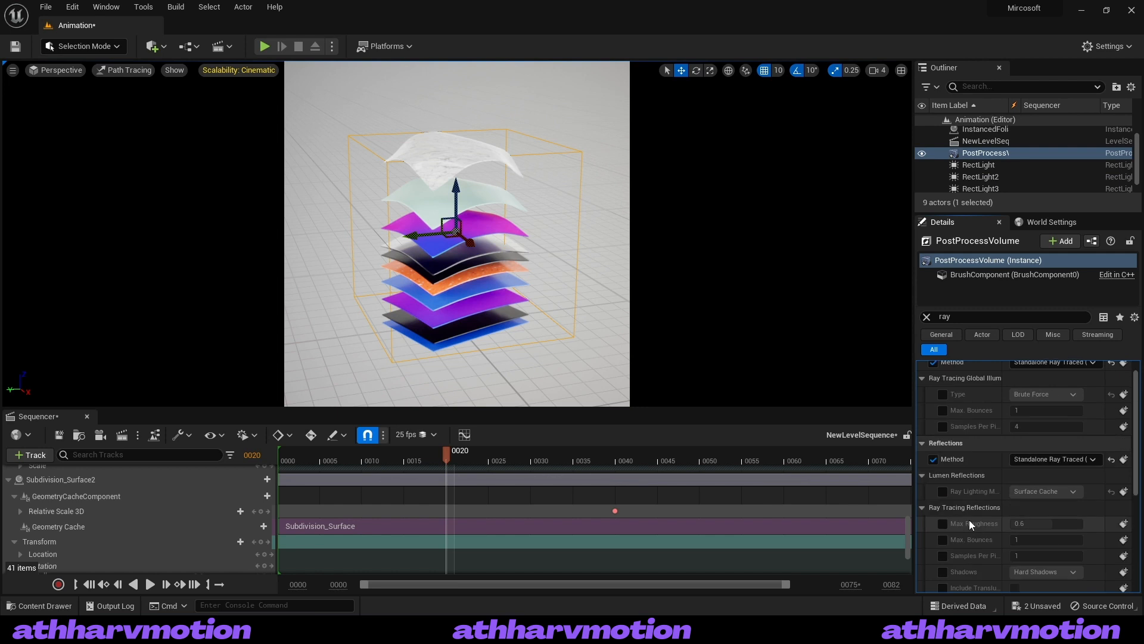
pyautogui.scroll(1, 969, 519)
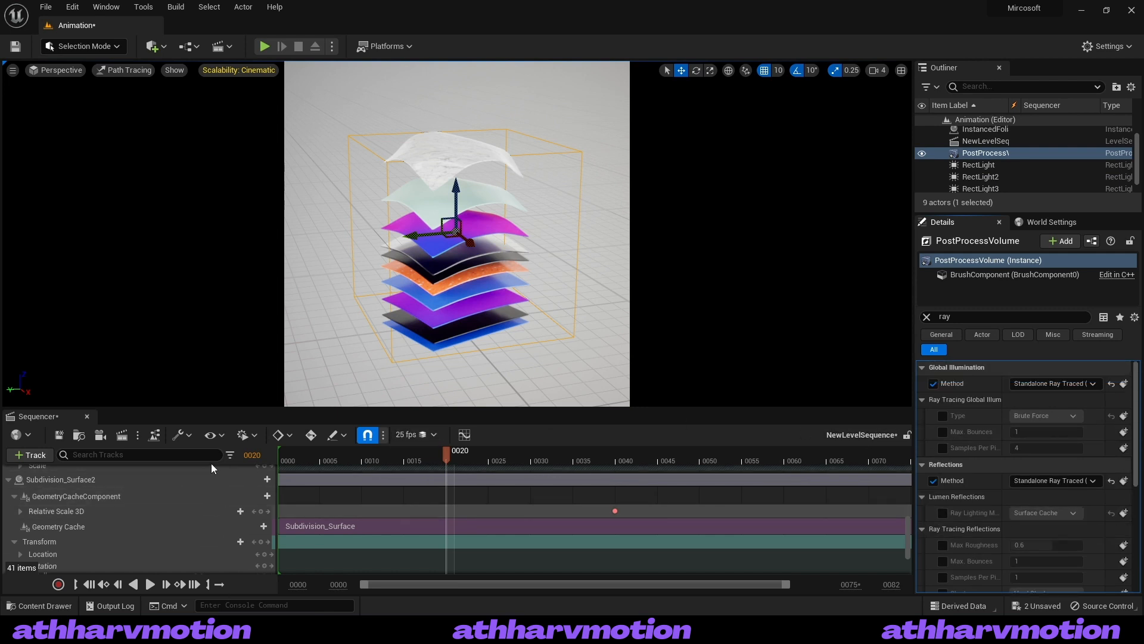
# Choose Movie Render Queue as the sequence's movie renderer and check its plugin by searching the plugins for "movie re"
pyautogui.click(137, 434)
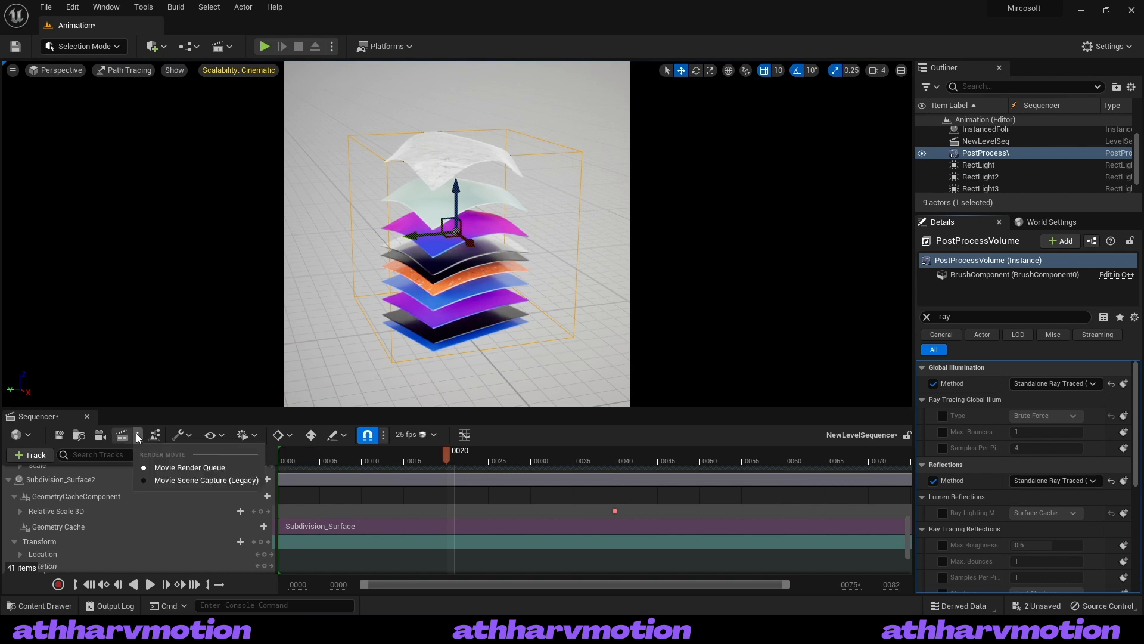
pyautogui.click(190, 467)
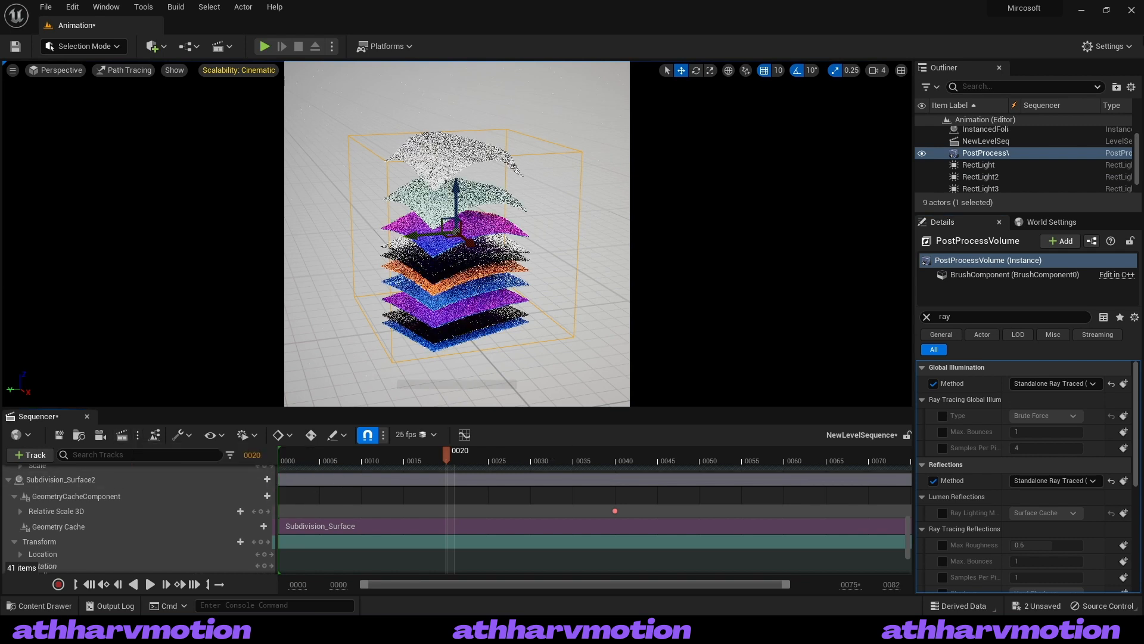
pyautogui.click(1112, 46)
pyautogui.click(1033, 112)
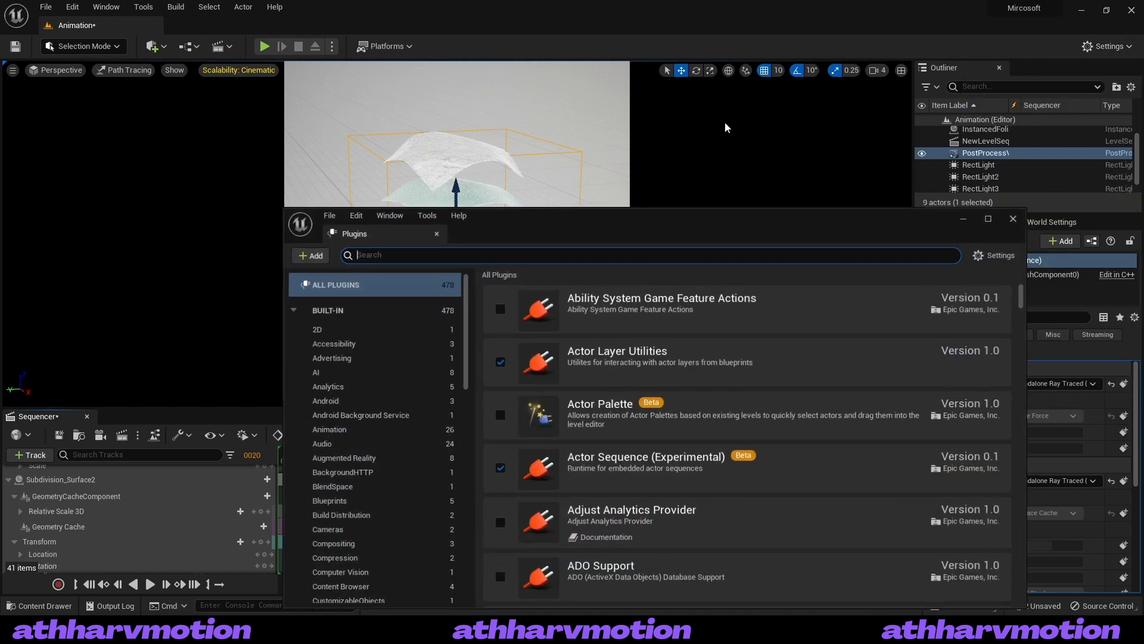
pyautogui.write('movie re')
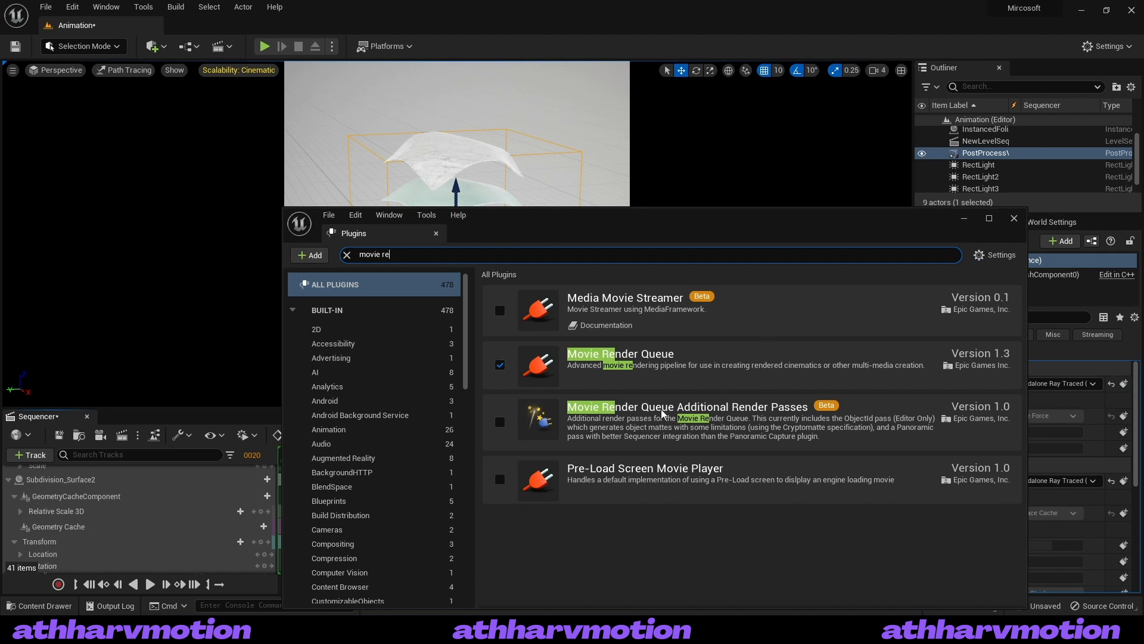
pyautogui.click(1014, 218)
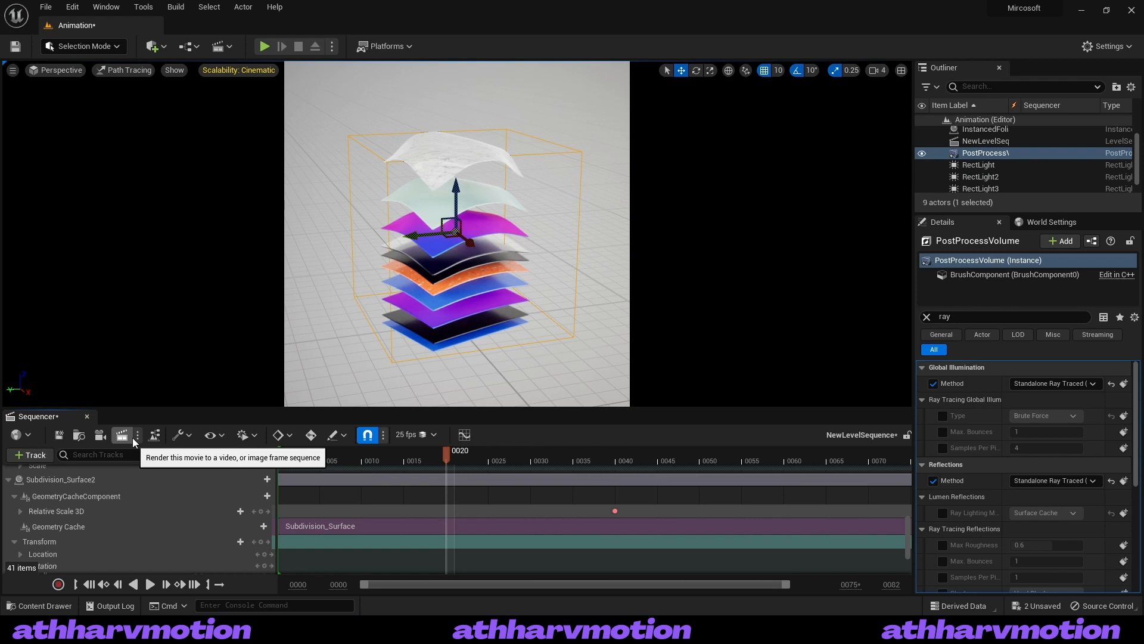
# Open the Movie Render Queue for the sequence and open the NewLevelSequence job's unsaved render configuration
pyautogui.click(140, 437)
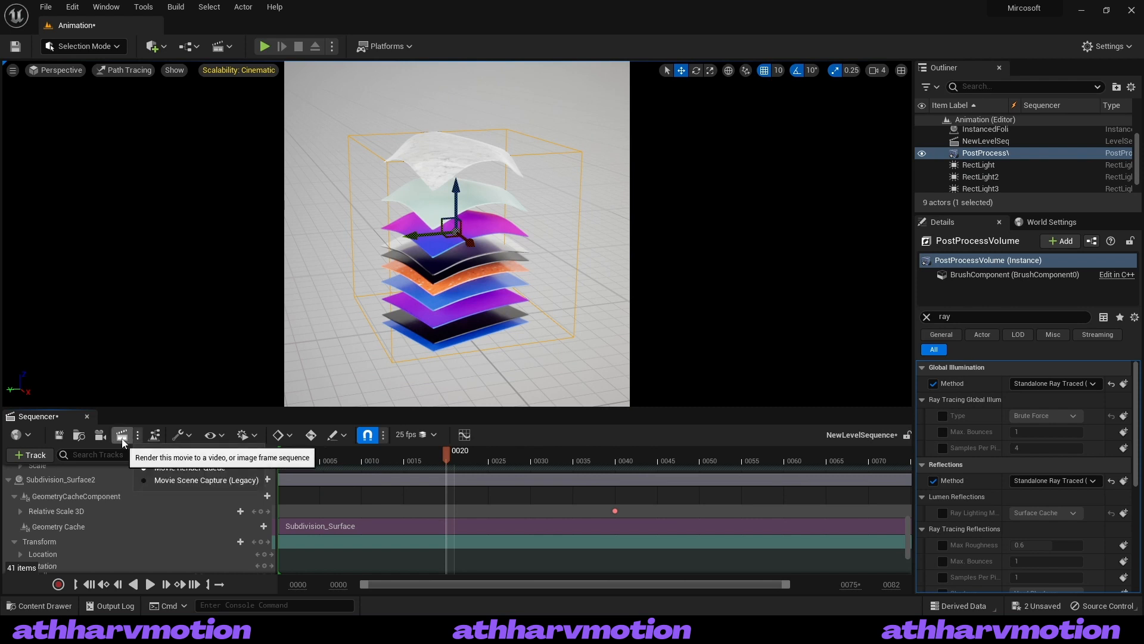
pyautogui.click(123, 437)
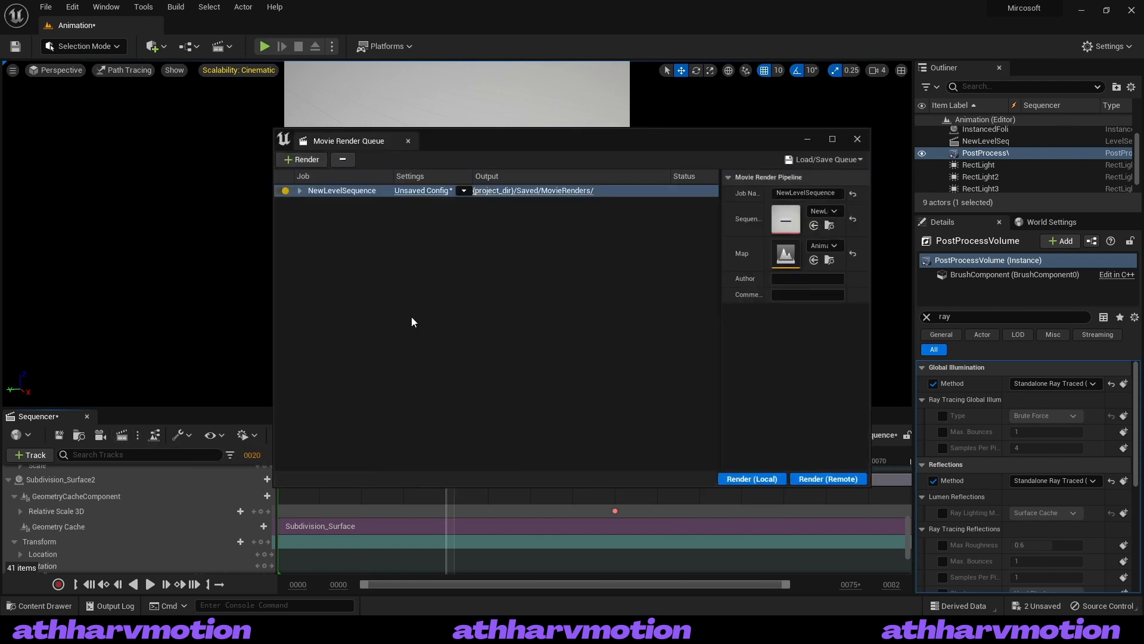
pyautogui.click(429, 198)
# Remove the .jpg Sequence and Deferred Rendering entries from the render configuration and add a .png Sequence [8bit] export
pyautogui.click(425, 219)
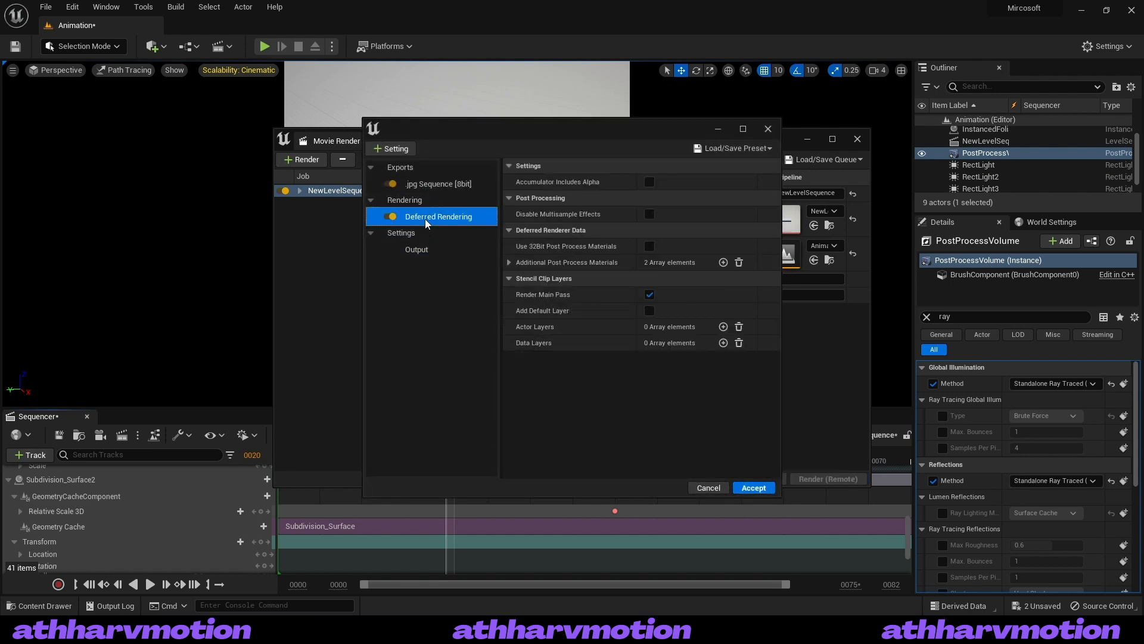
pyautogui.click(456, 167)
pyautogui.click(401, 150)
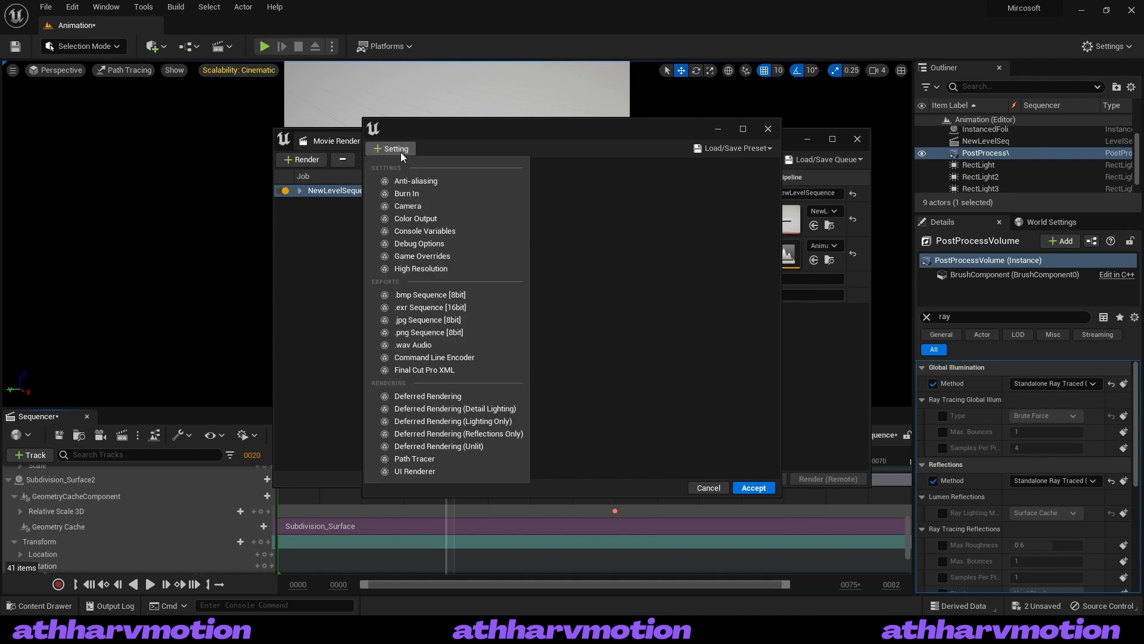
pyautogui.click(429, 332)
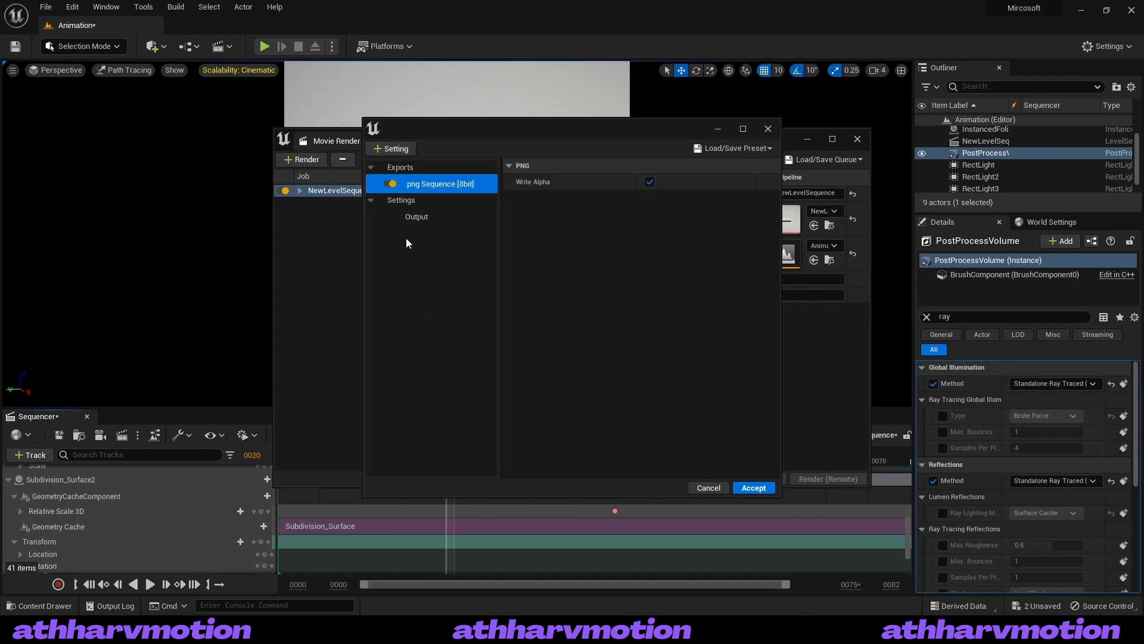
# Undo the last added setting, then add Anti-aliasing and the Path Tracer to the render configuration
pyautogui.hotkey('ctrl', 'z')
pyautogui.click(395, 151)
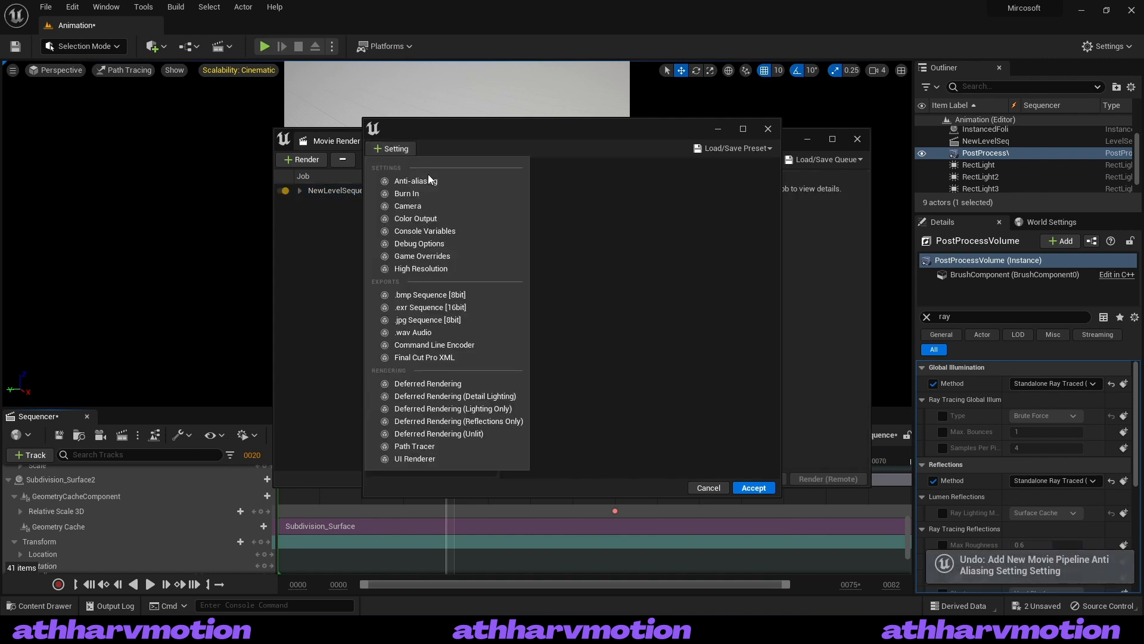
pyautogui.click(430, 180)
pyautogui.click(405, 150)
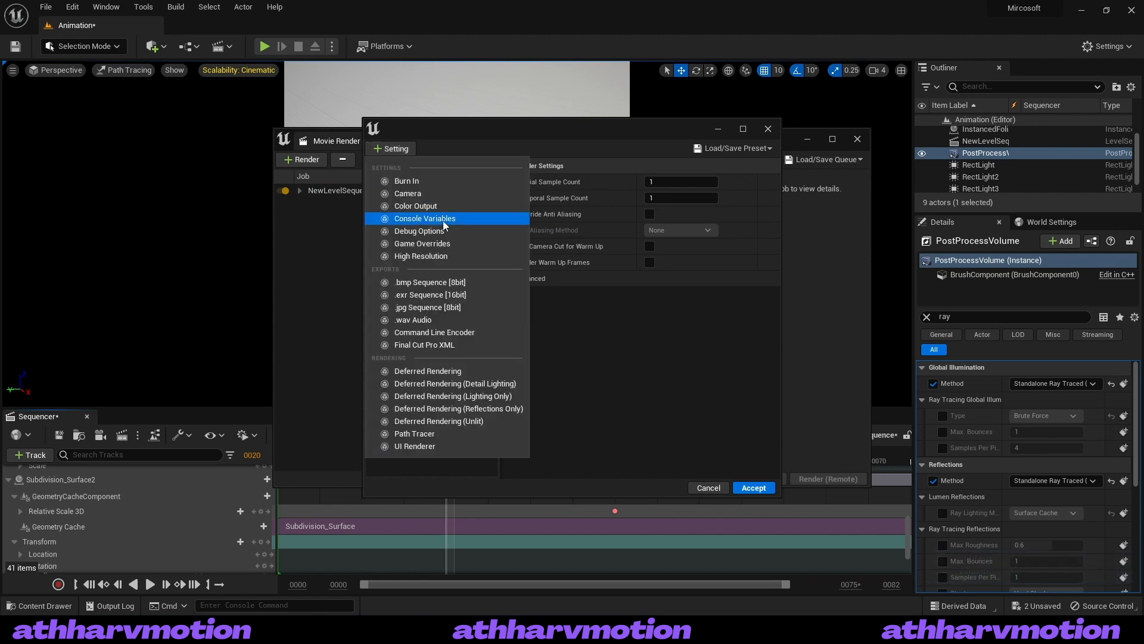
pyautogui.click(433, 434)
pyautogui.click(394, 149)
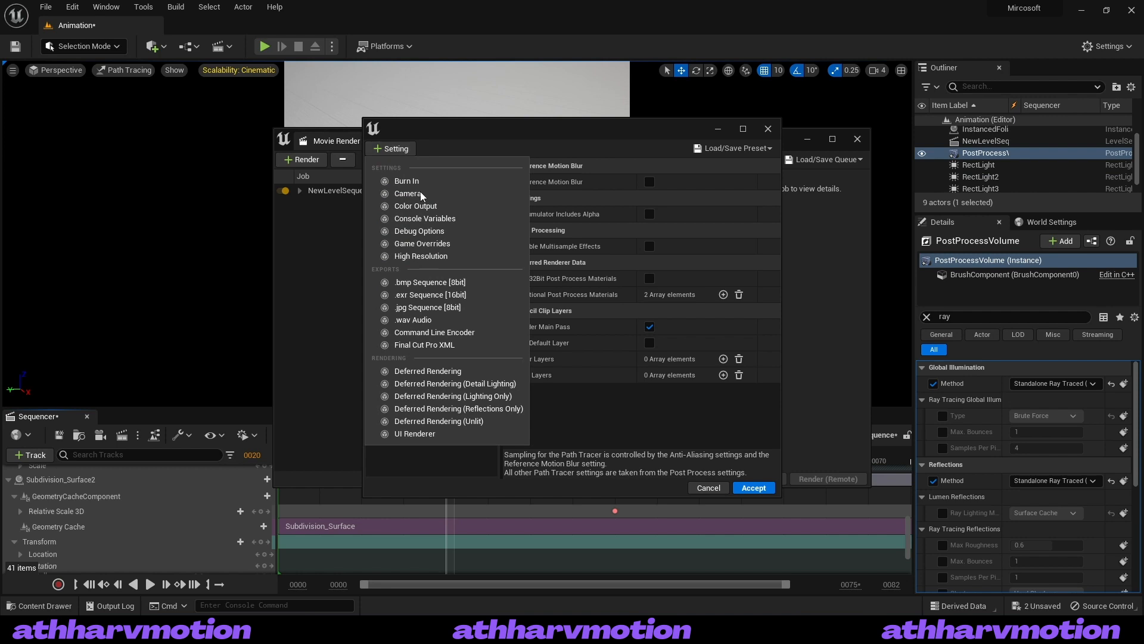
pyautogui.click(452, 483)
# Set the output resolution to 1080 x 1080 and enable a custom frame rate of 25 fps (PAL/25)
pyautogui.click(442, 251)
pyautogui.click(438, 263)
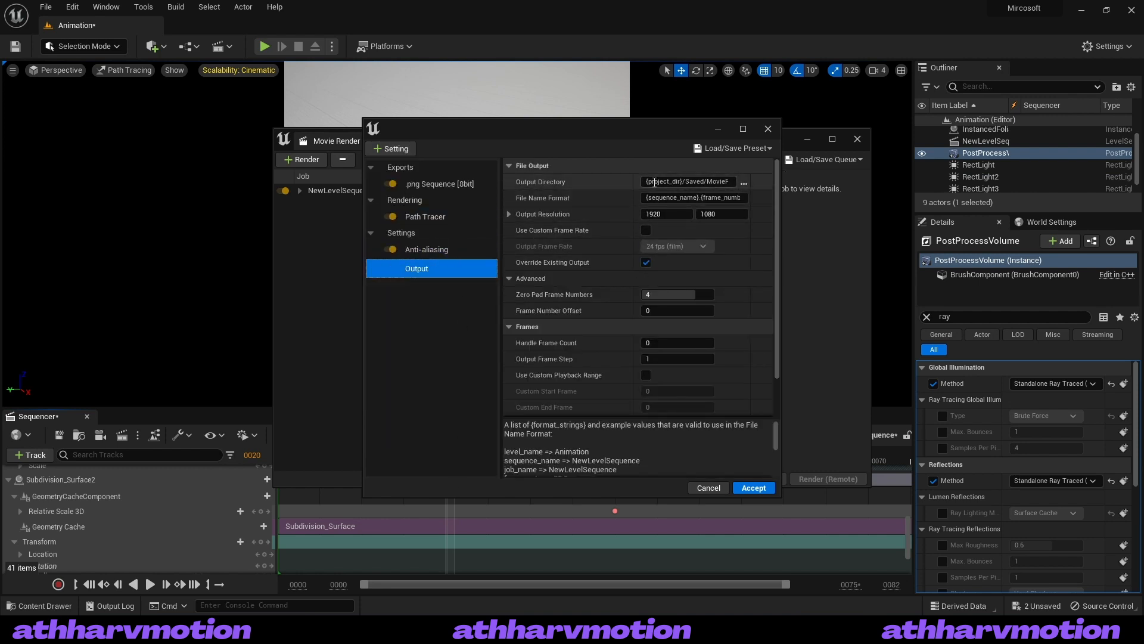
pyautogui.click(678, 215)
pyautogui.write('10')
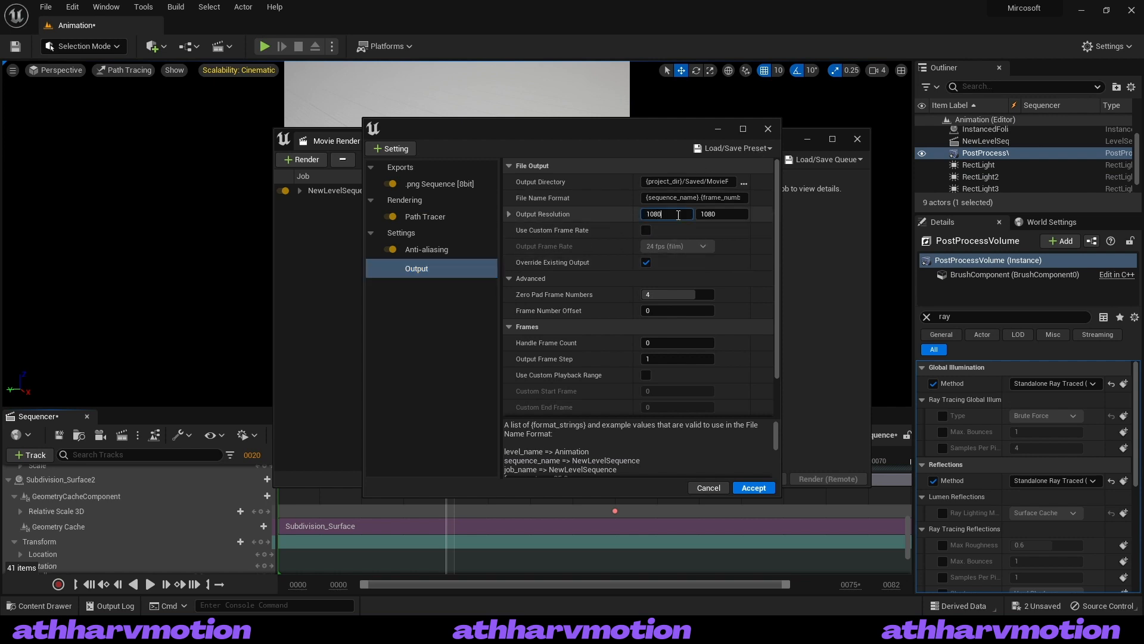
pyautogui.click(653, 231)
pyautogui.click(684, 246)
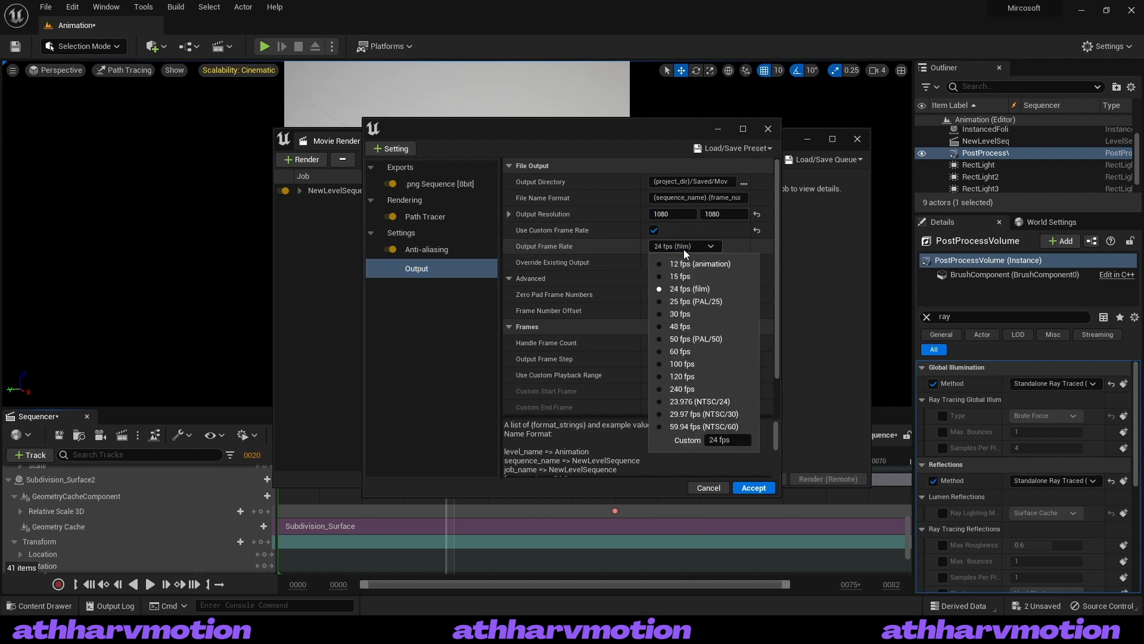
pyautogui.click(695, 302)
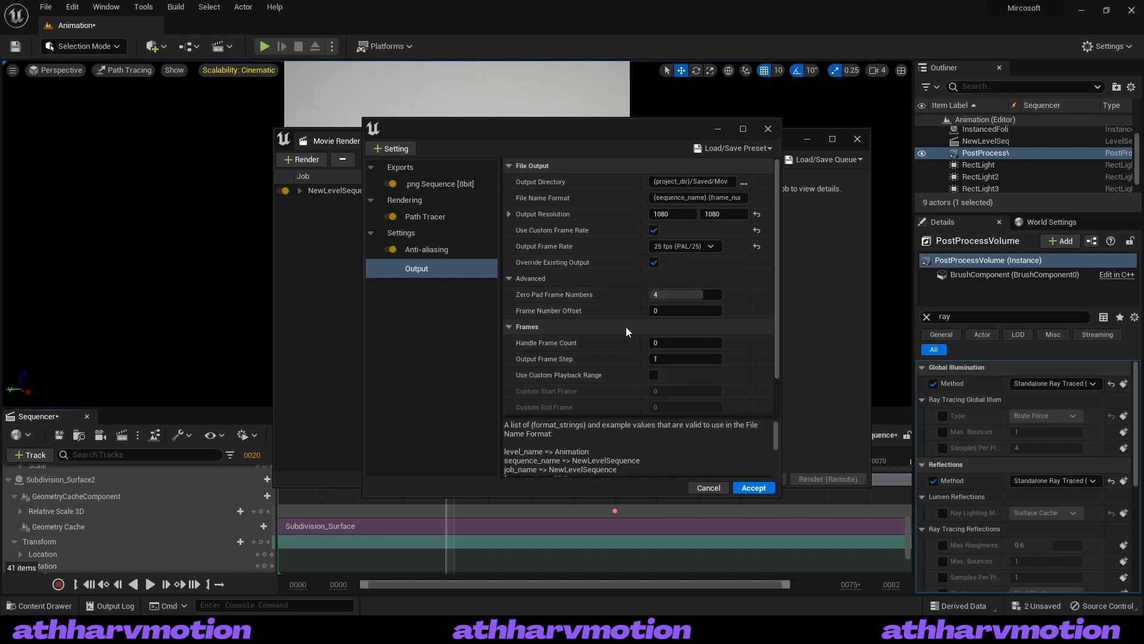
# Show the Anti-aliasing render settings beside the PostProcessVolume's details, searched for "path", and rearrange the windows to examine its path tracing options
pyautogui.click(428, 249)
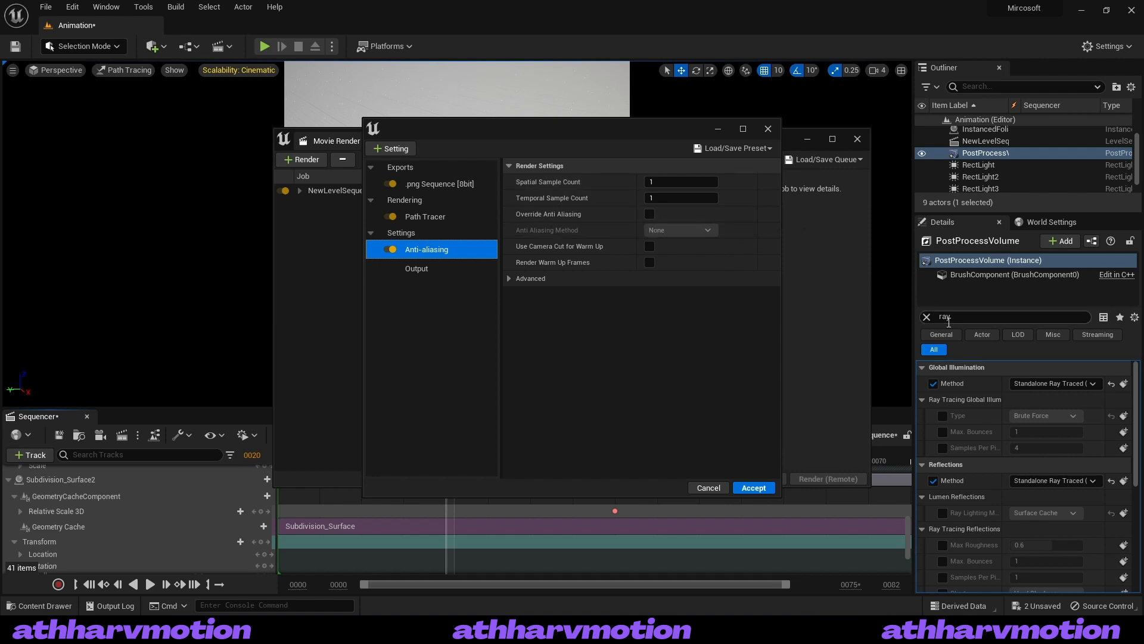
pyautogui.scroll(-5, 989, 459)
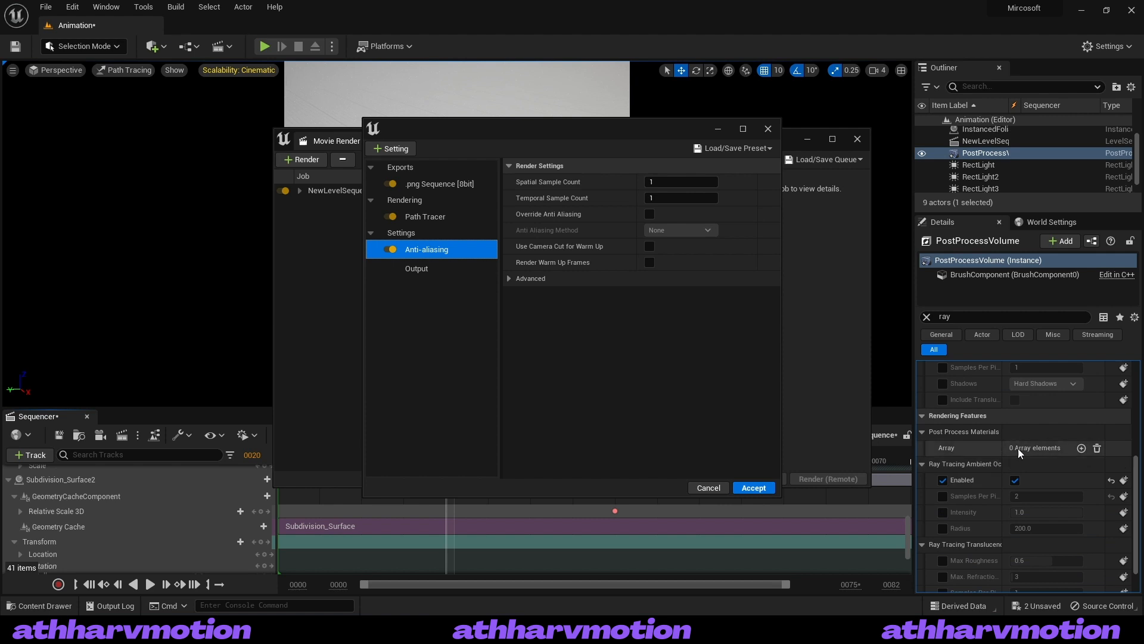
pyautogui.scroll(3, 984, 453)
pyautogui.click(965, 317)
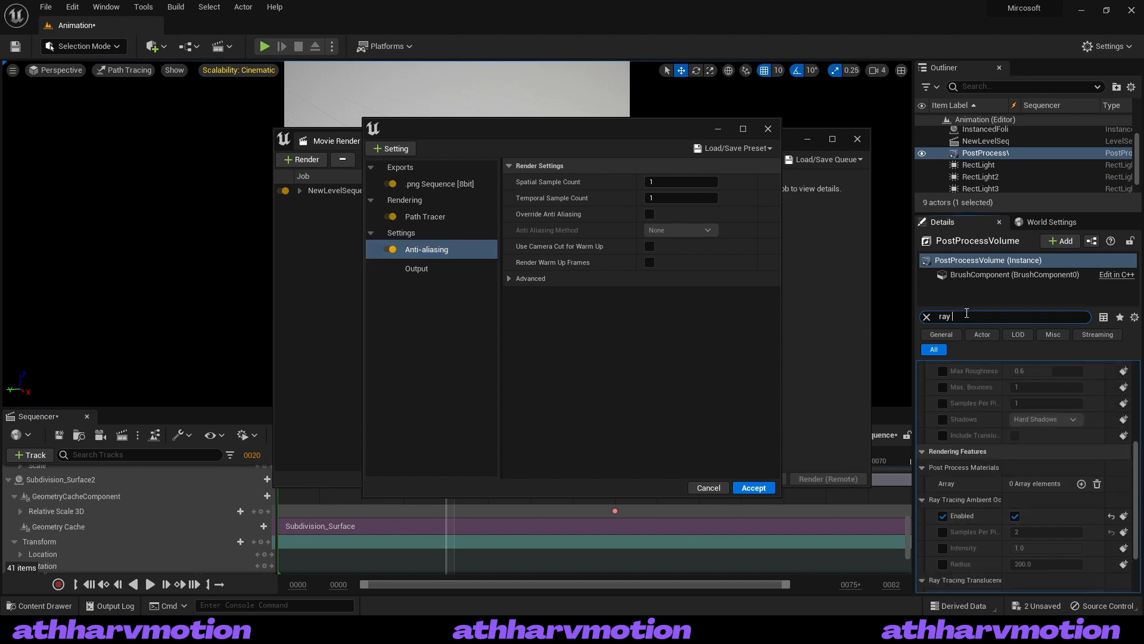
pyautogui.write('path')
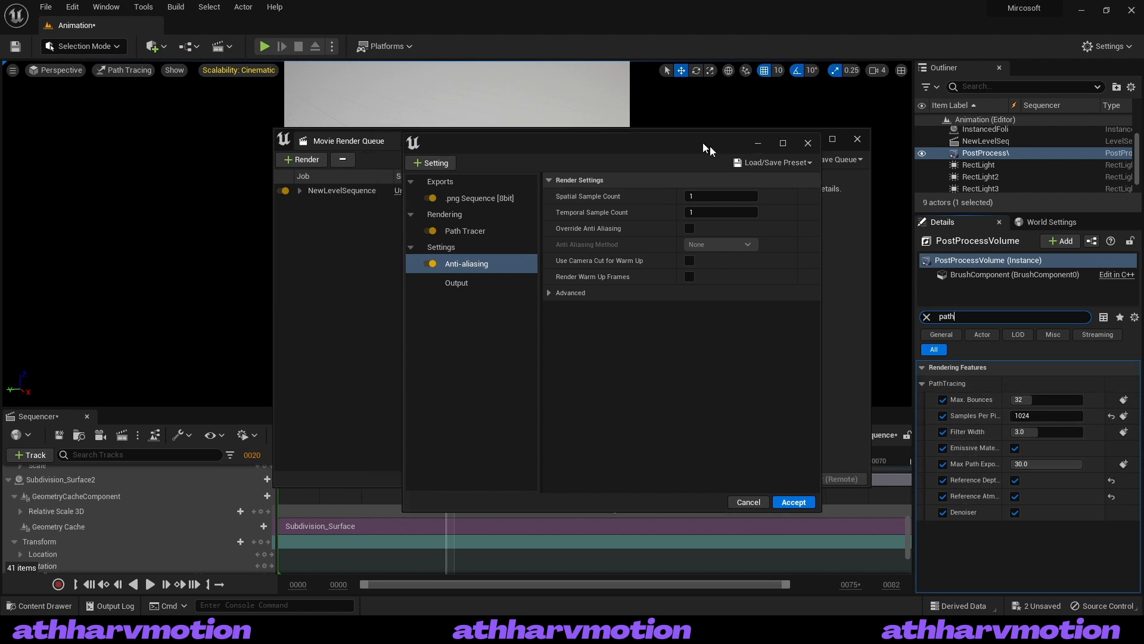
pyautogui.moveTo(563, 152); pyautogui.dragTo(669, 365)
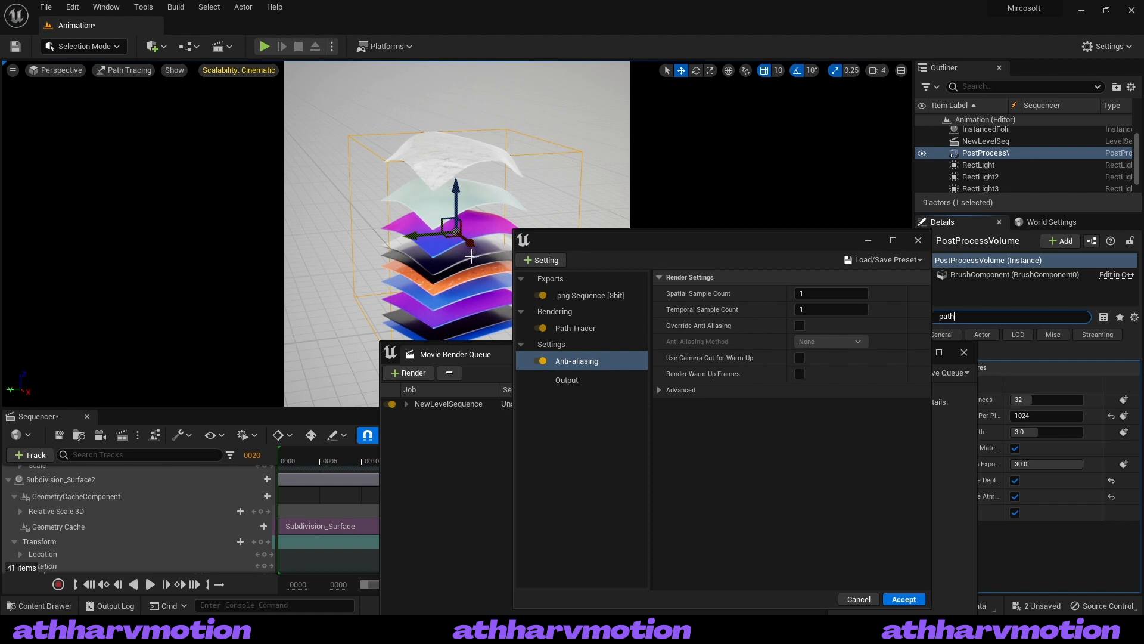
pyautogui.moveTo(782, 252); pyautogui.dragTo(653, 279)
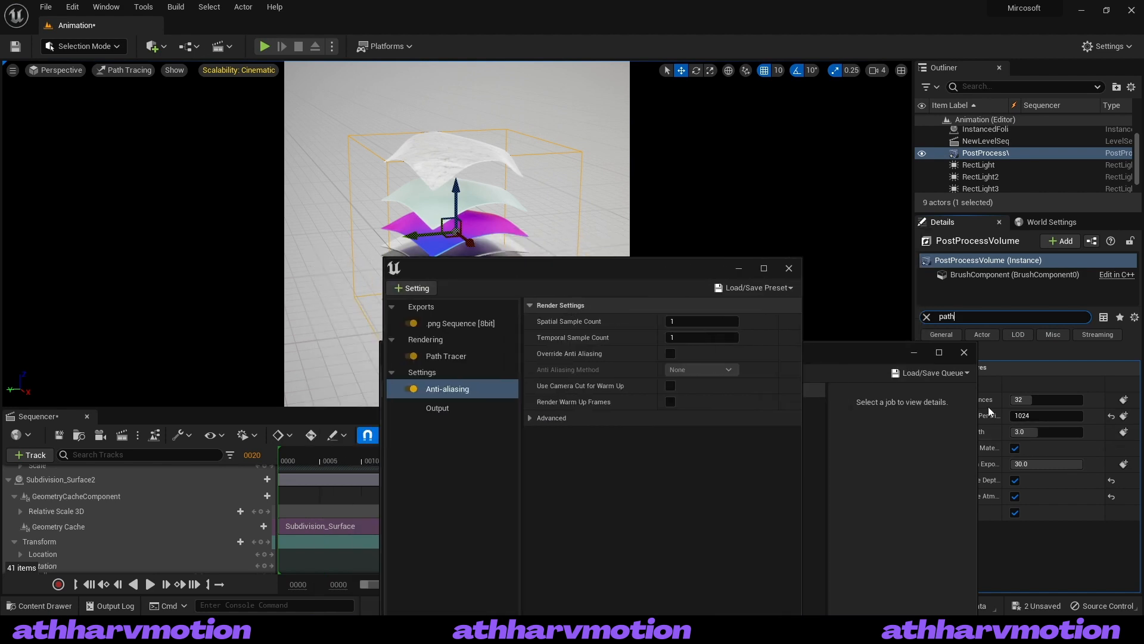
pyautogui.moveTo(865, 362); pyautogui.dragTo(725, 306)
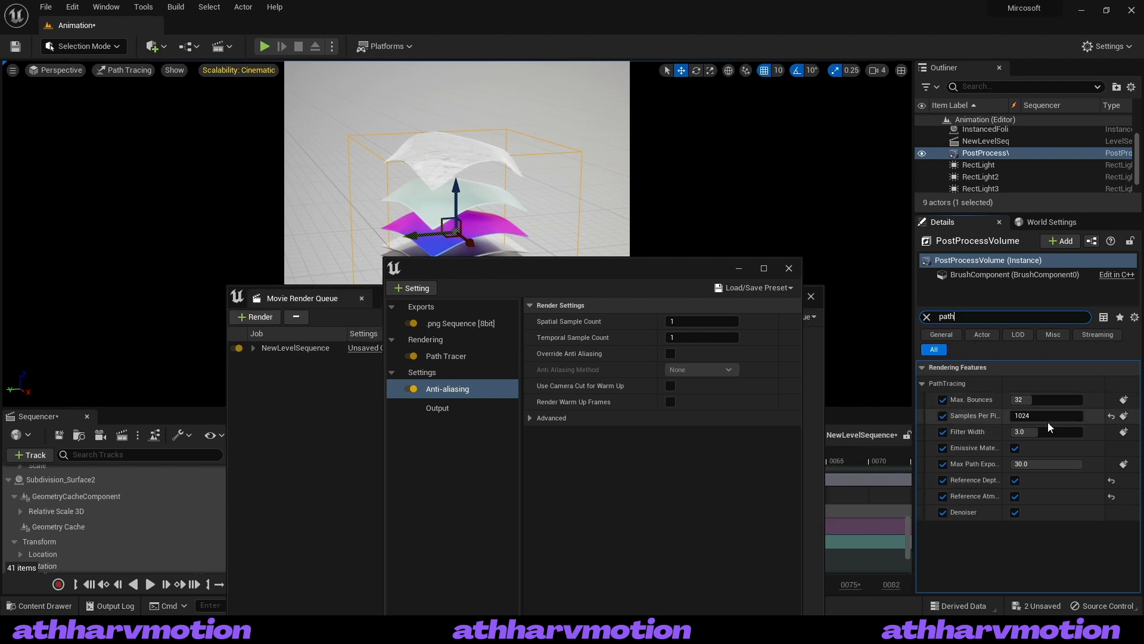
# Try setting the PostProcessVolume's path tracing samples per pixel to 2048, and undo that edit
pyautogui.click(1048, 416)
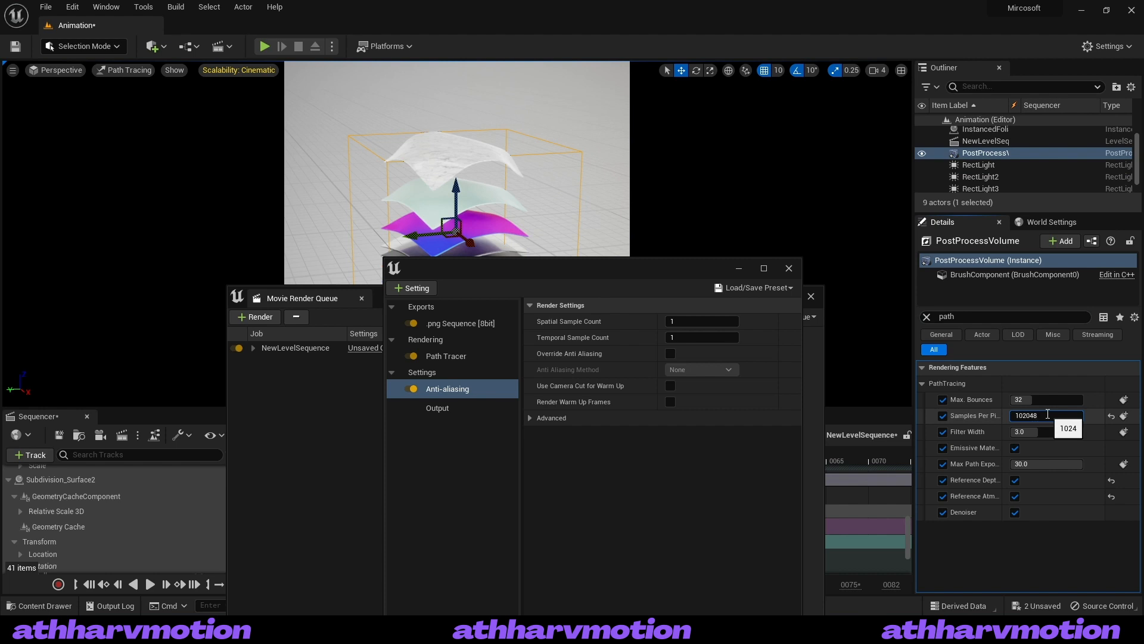
pyautogui.hotkey('ctrl', 'a')
pyautogui.write('2048')
pyautogui.press('Return')
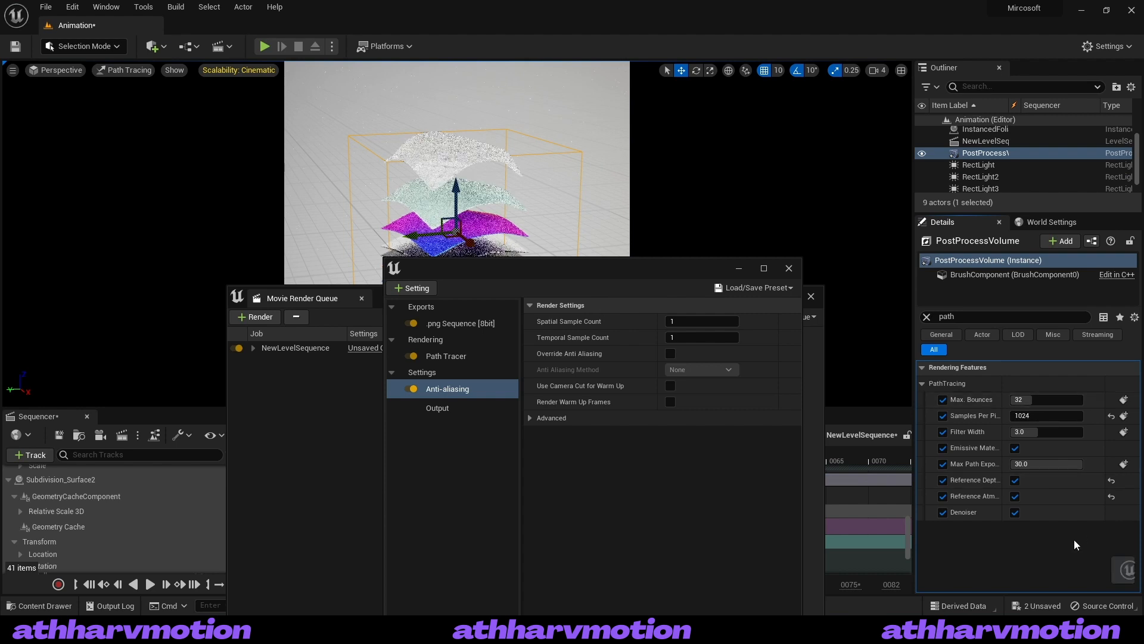
pyautogui.hotkey('ctrl', 'z')
# Set the anti-aliasing spatial and temporal sample counts to 32 each and enable Override Anti Aliasing with the method None
pyautogui.click(702, 322)
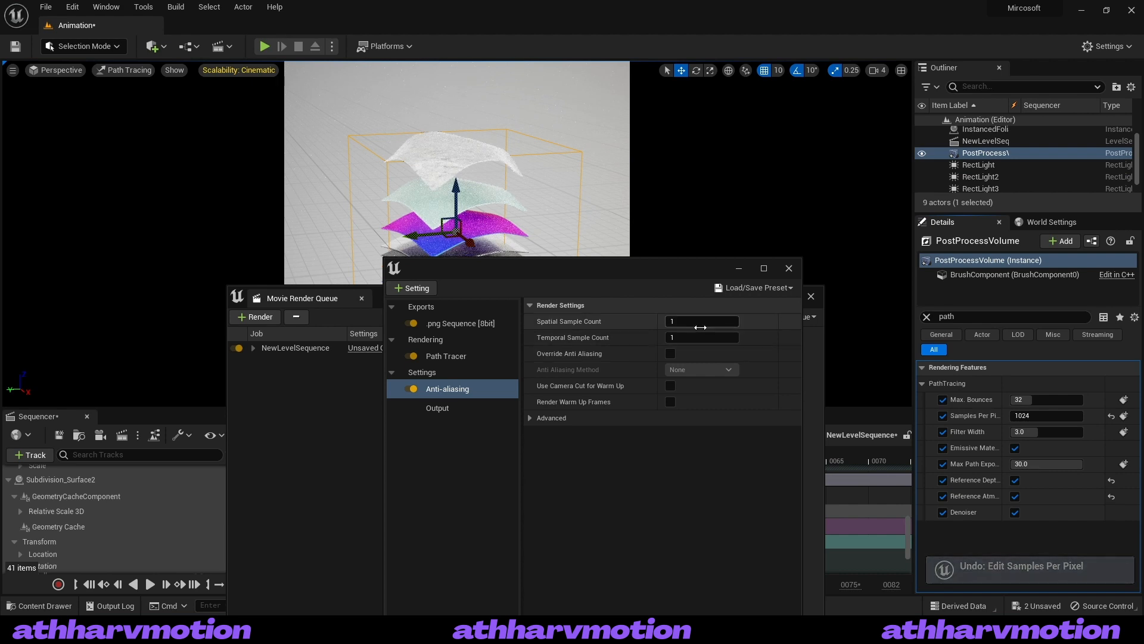
pyautogui.write('32')
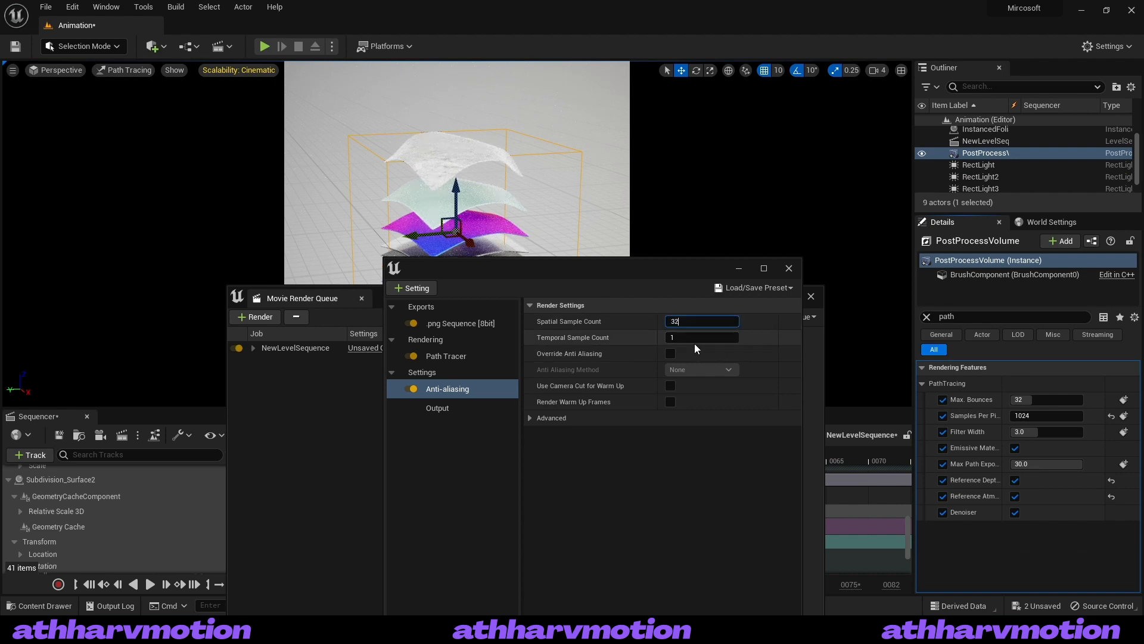
pyautogui.click(696, 339)
pyautogui.write('32')
pyautogui.press('Return')
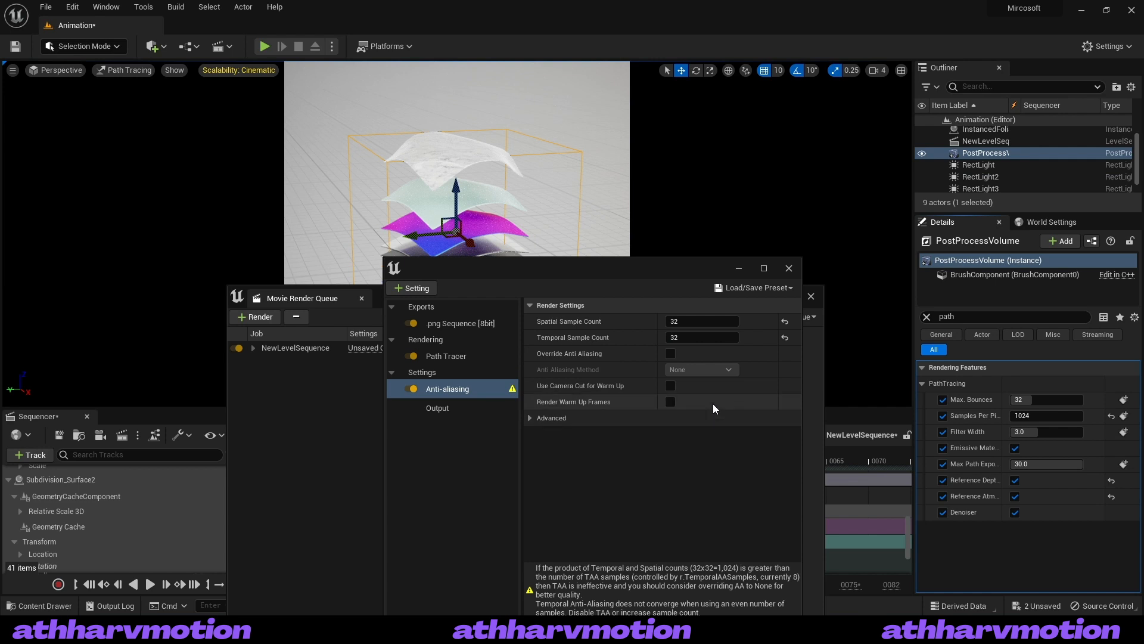
pyautogui.click(671, 353)
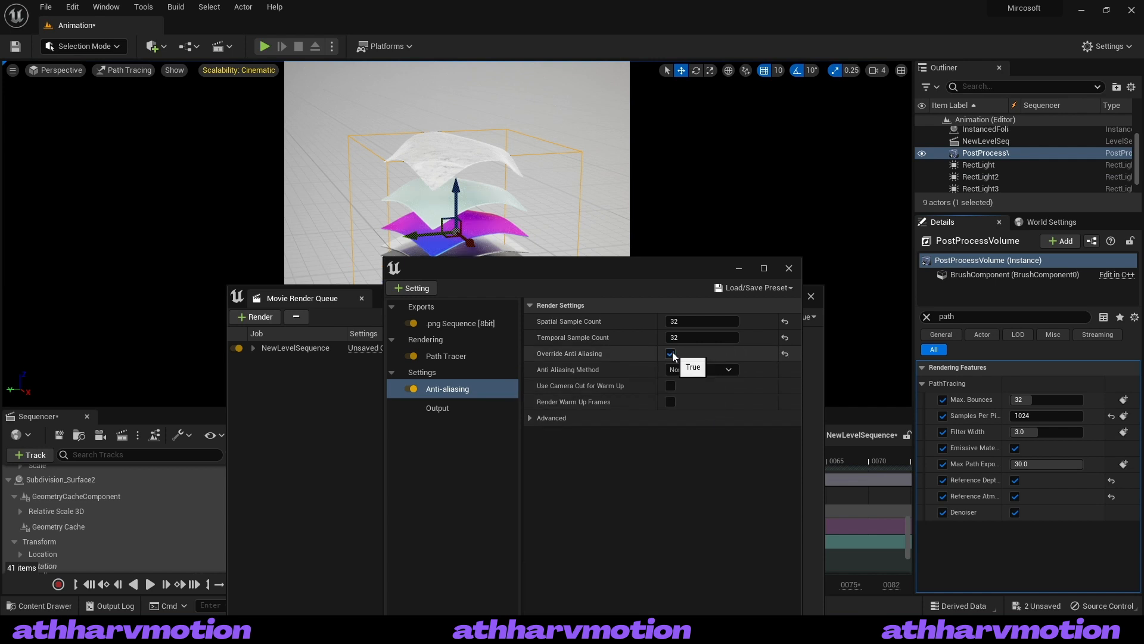
# Disable Write Alpha for the .png sequence export, review the Path Tracer, Anti-aliasing and Output settings, and accept the render configuration
pyautogui.click(448, 327)
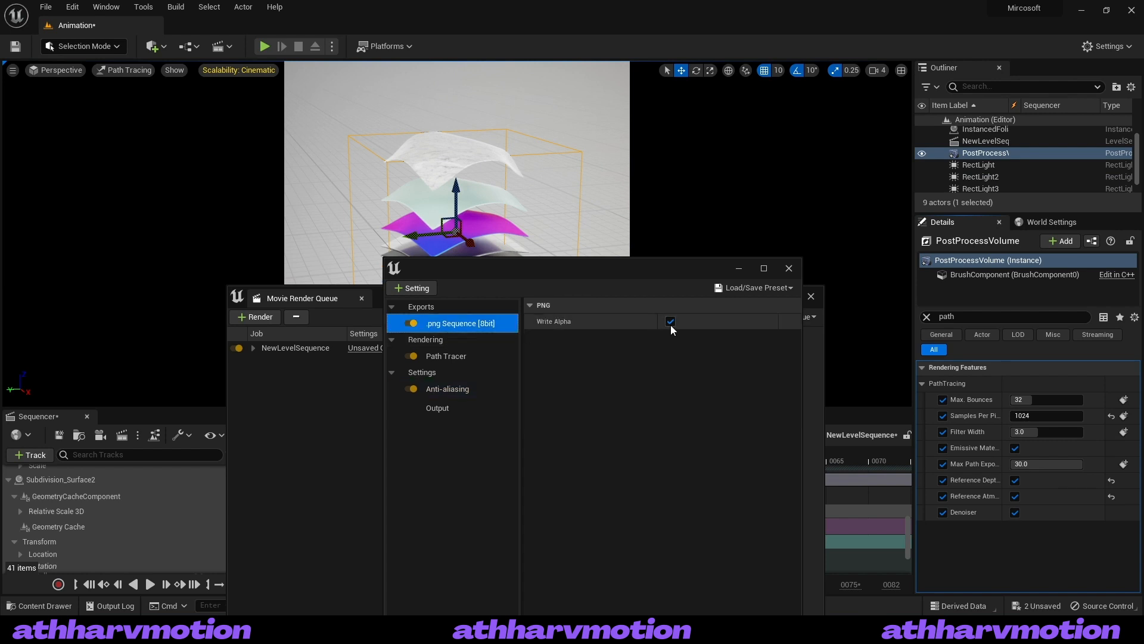
pyautogui.click(670, 323)
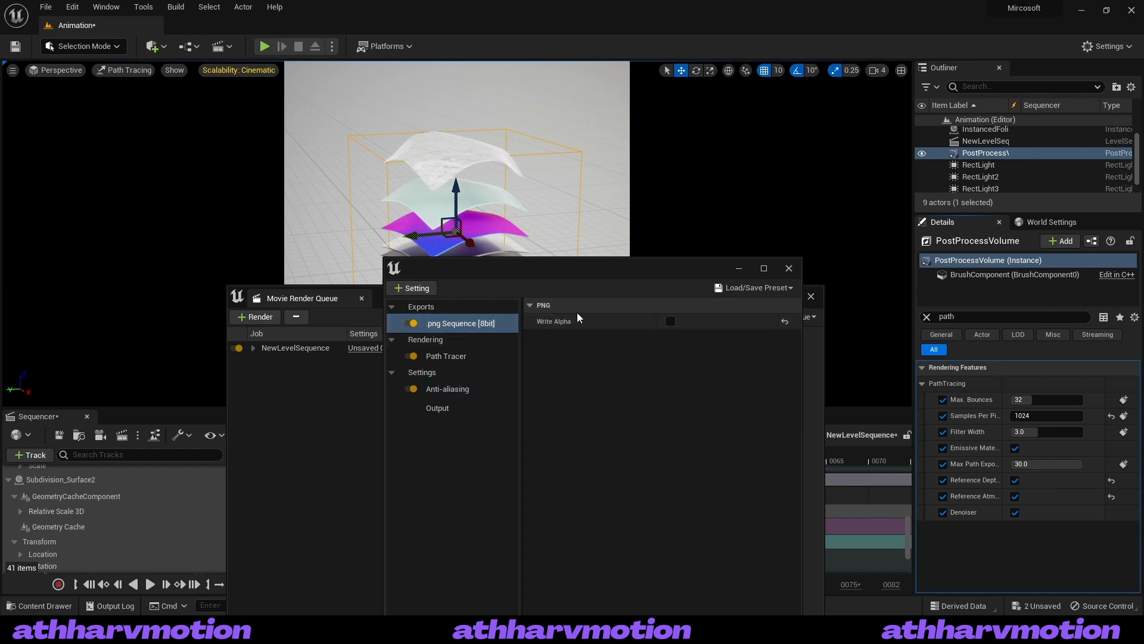
pyautogui.click(483, 362)
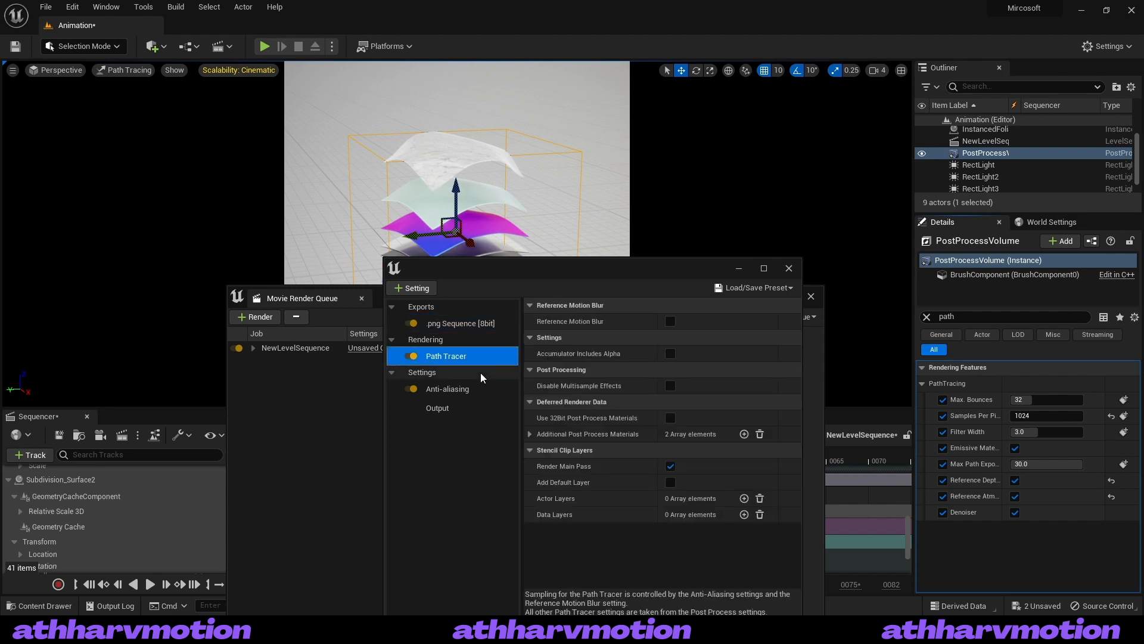
pyautogui.click(471, 394)
pyautogui.click(449, 406)
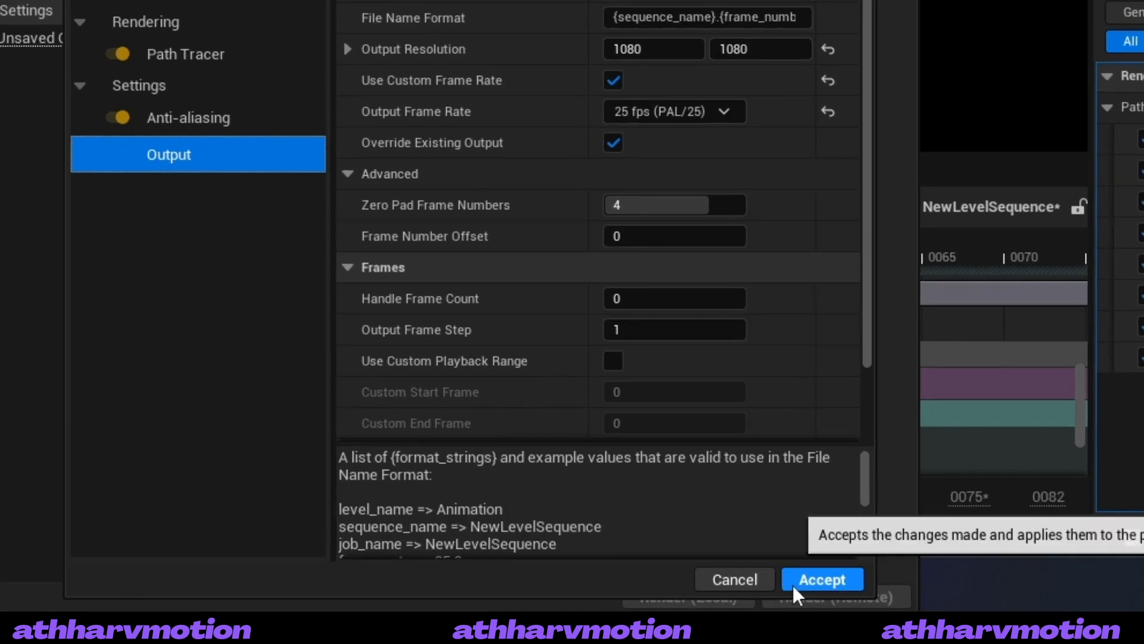
pyautogui.click(773, 625)
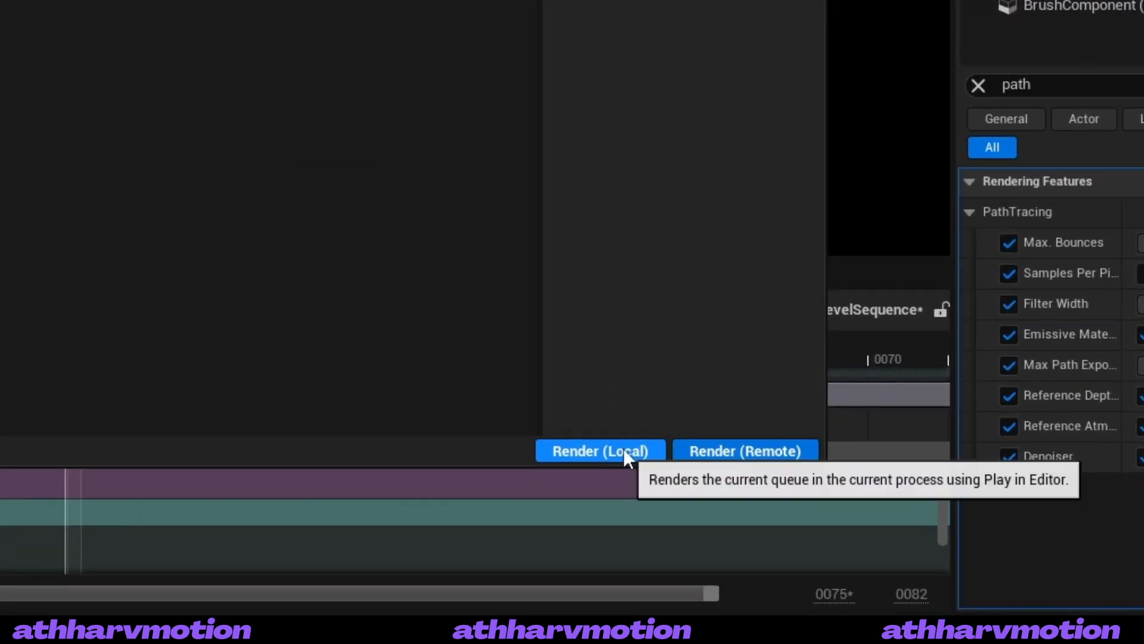